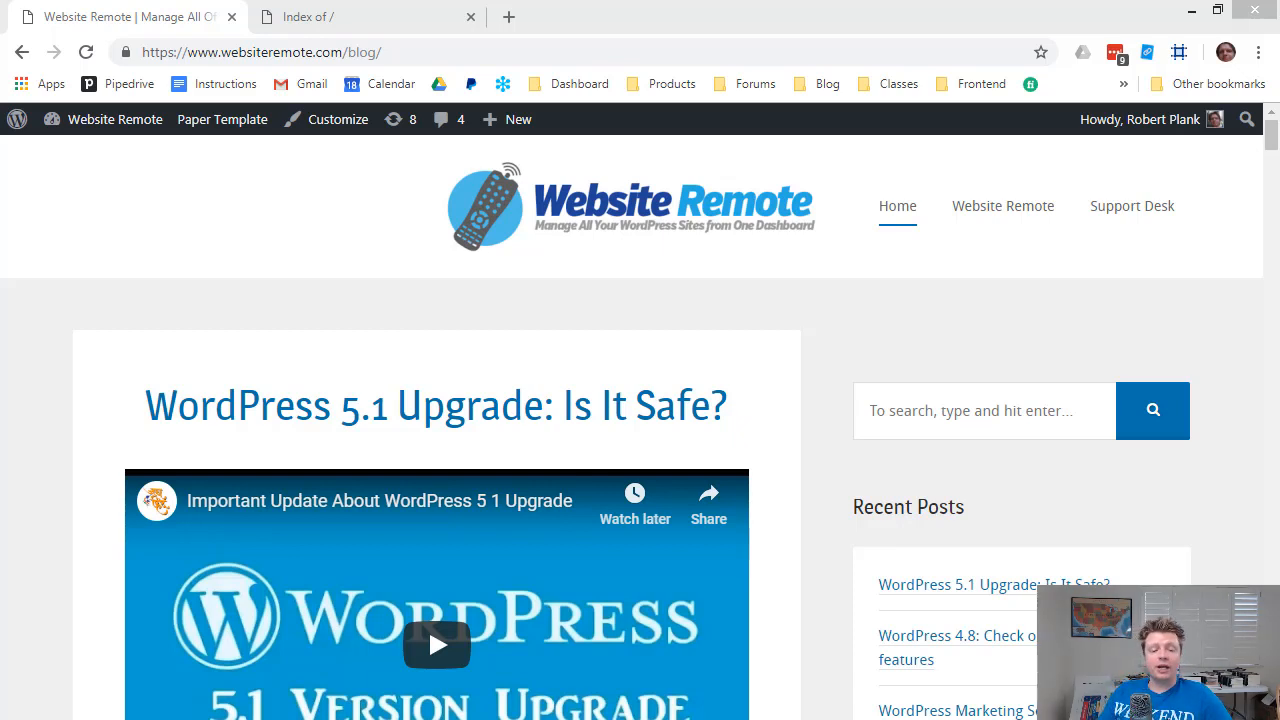
Go to the blog's WordPress Dashboard and show the Installed Plugins list.
{"action": "scroll", "coordinate": [200, 334], "scroll_direction": "down", "scroll_amount": 10}
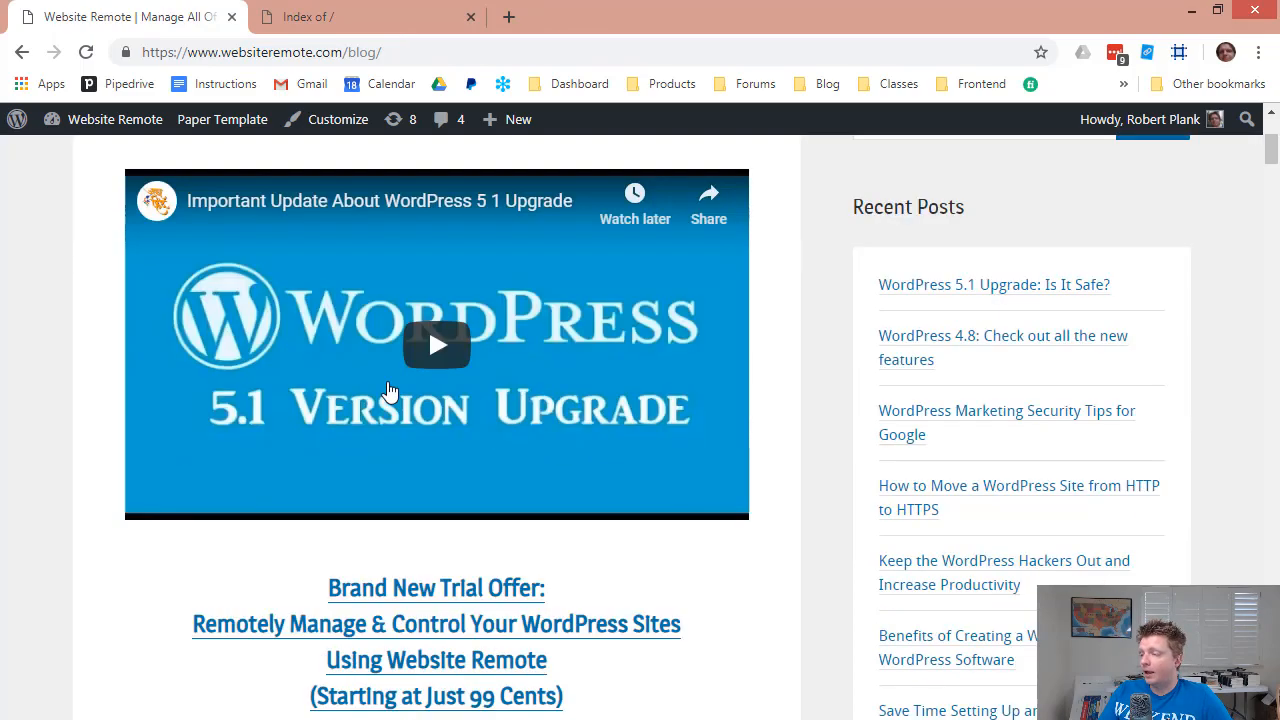
{"action": "scroll", "coordinate": [890, 550], "scroll_direction": "up", "scroll_amount": 12}
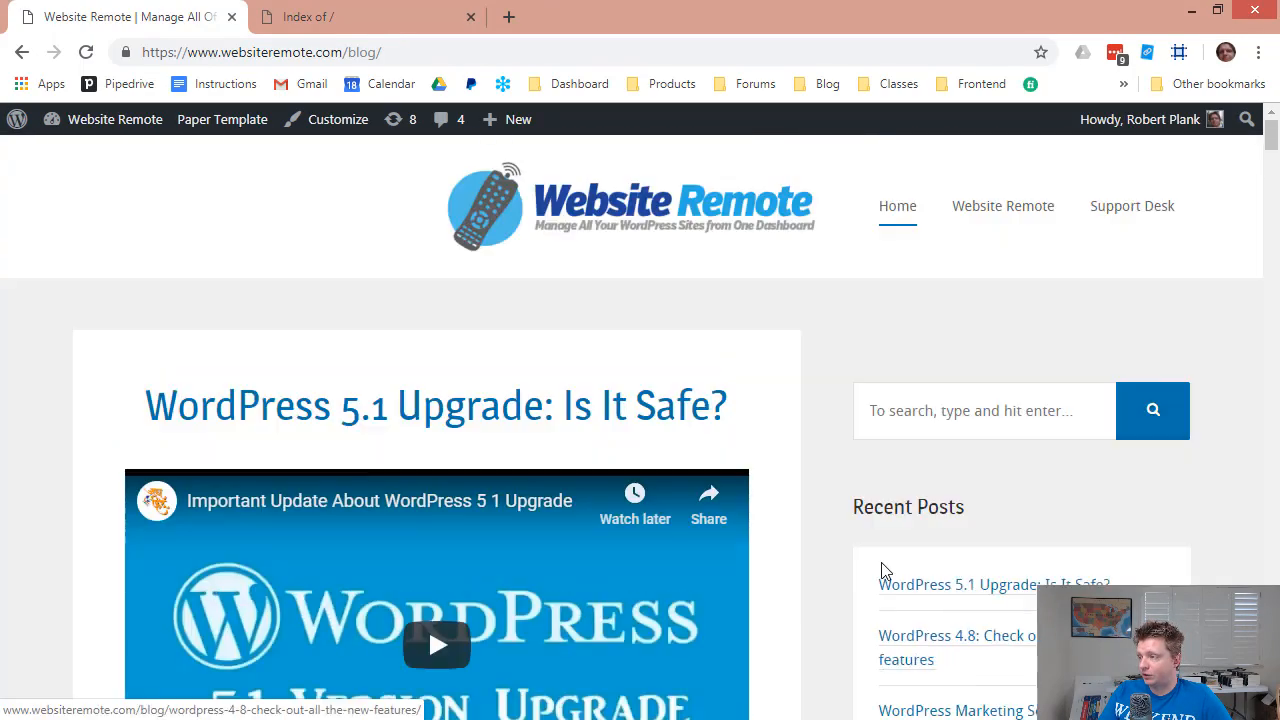
{"action": "mouse_move", "coordinate": [140, 135]}
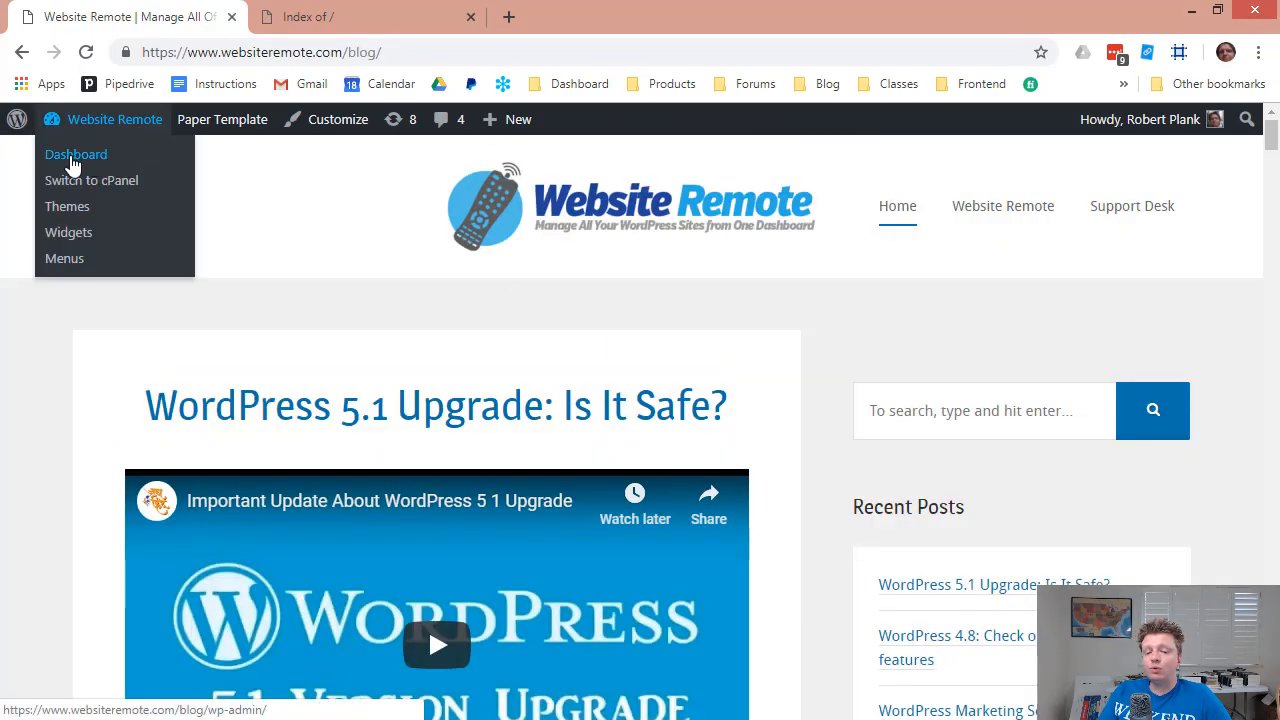
{"action": "left_click", "coordinate": [75, 158]}
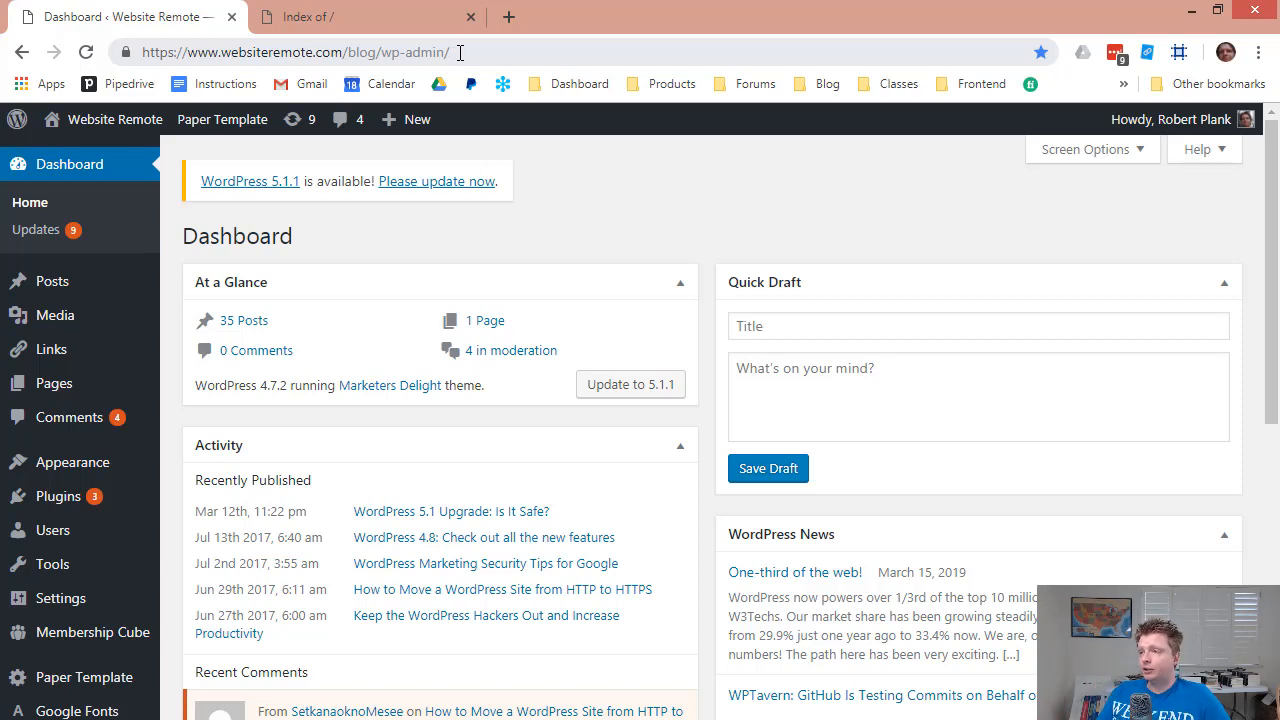
{"action": "left_click", "coordinate": [95, 500]}
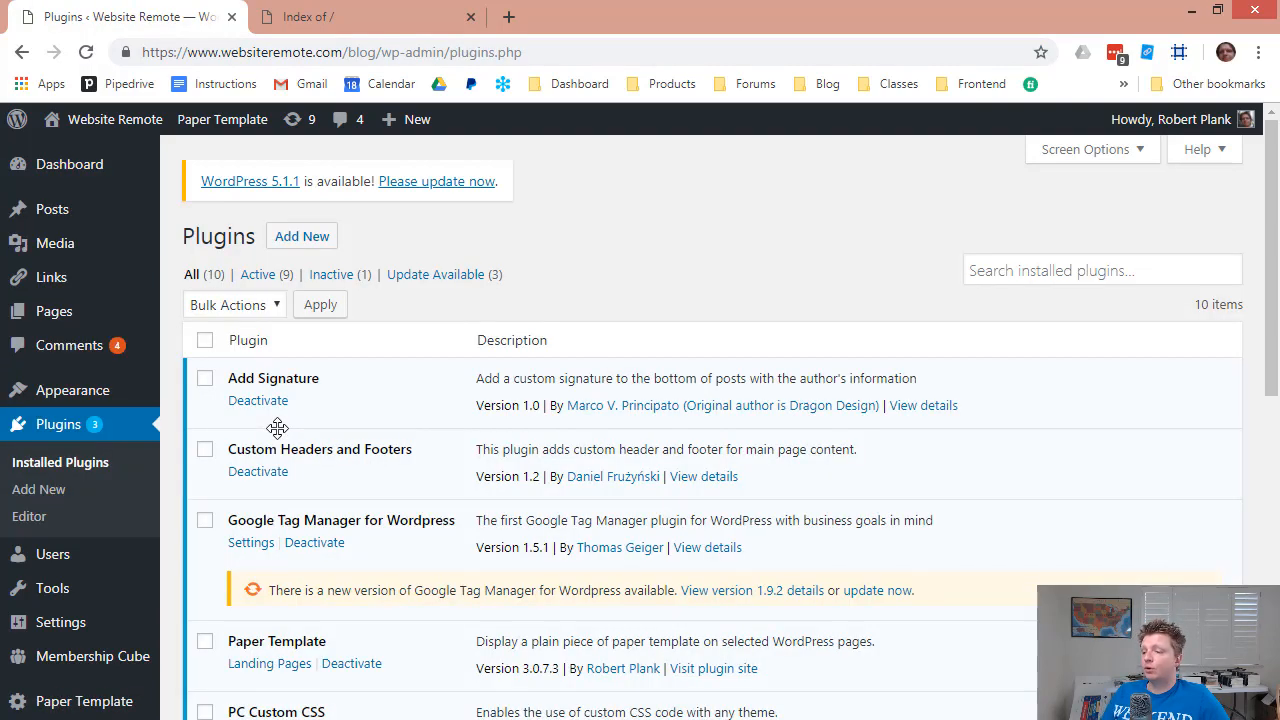
{"action": "scroll", "coordinate": [429, 300], "scroll_direction": "down", "scroll_amount": 2}
{"action": "scroll", "coordinate": [423, 309], "scroll_direction": "up", "scroll_amount": 2}
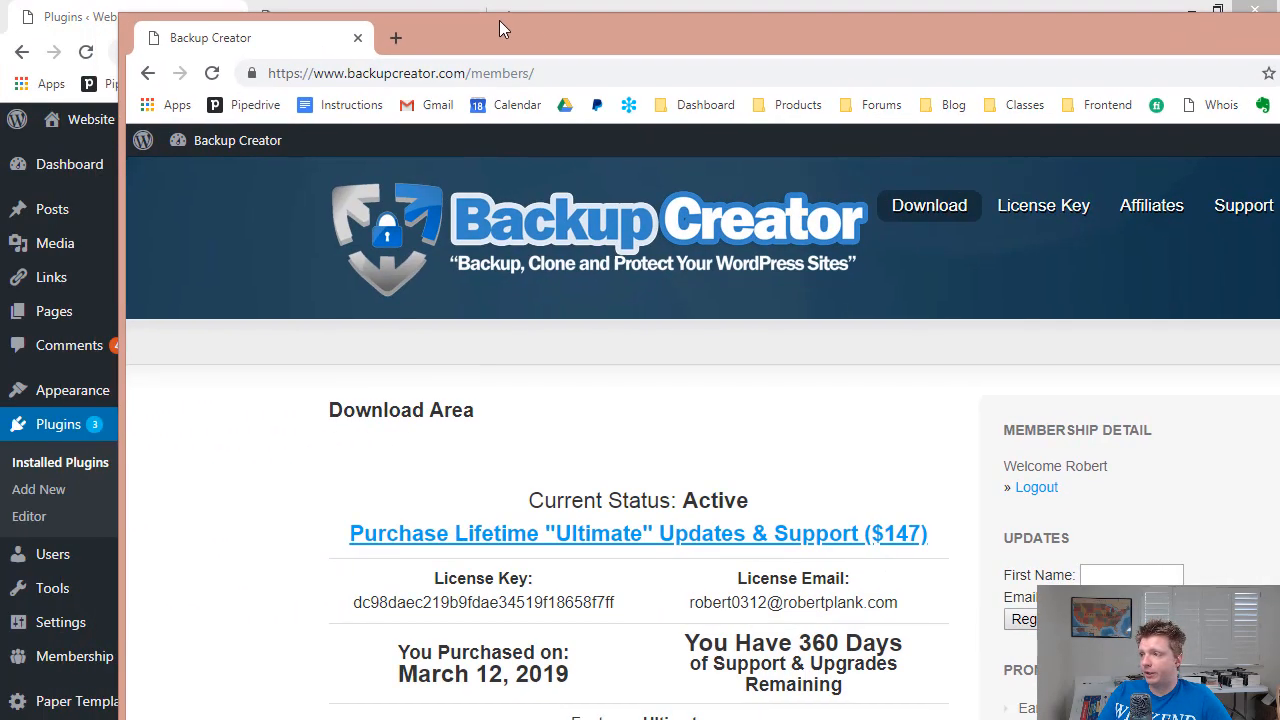
Download the Backup Creator 4.0.0.3 zip and open WordPress's Add Plugins page.
{"action": "scroll", "coordinate": [647, 388], "scroll_direction": "down", "scroll_amount": 4}
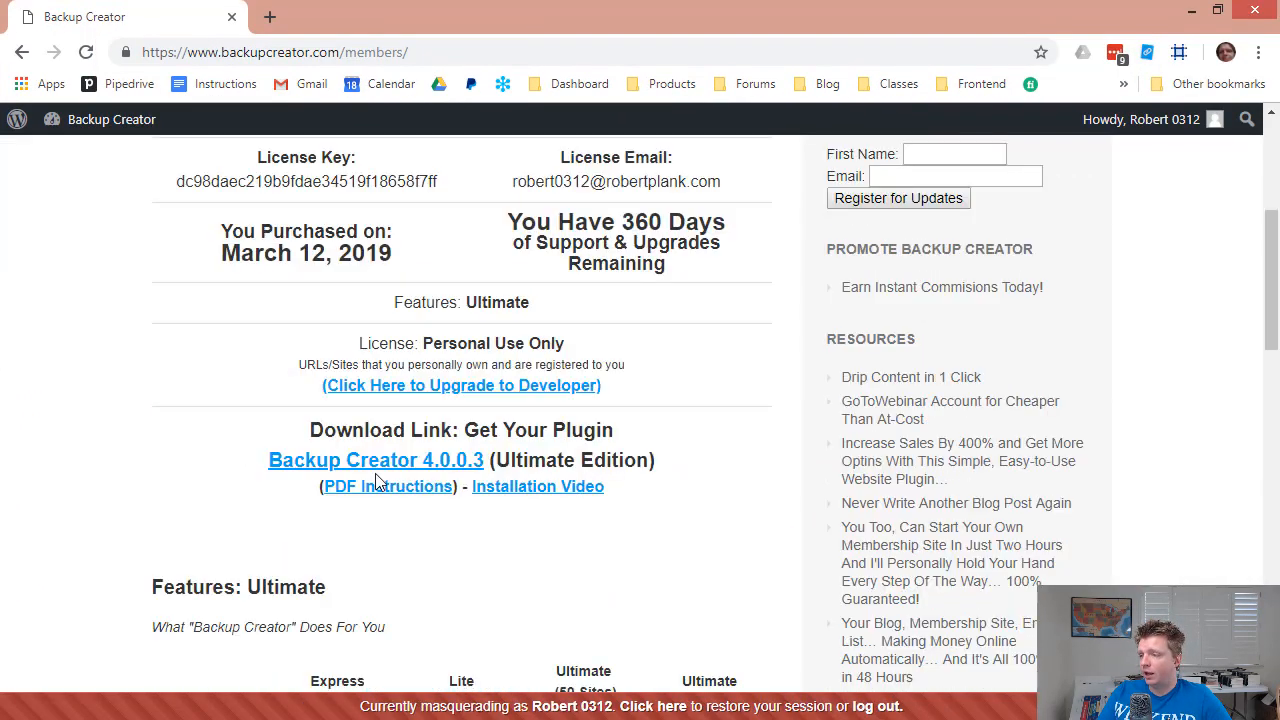
{"action": "left_click", "coordinate": [430, 470]}
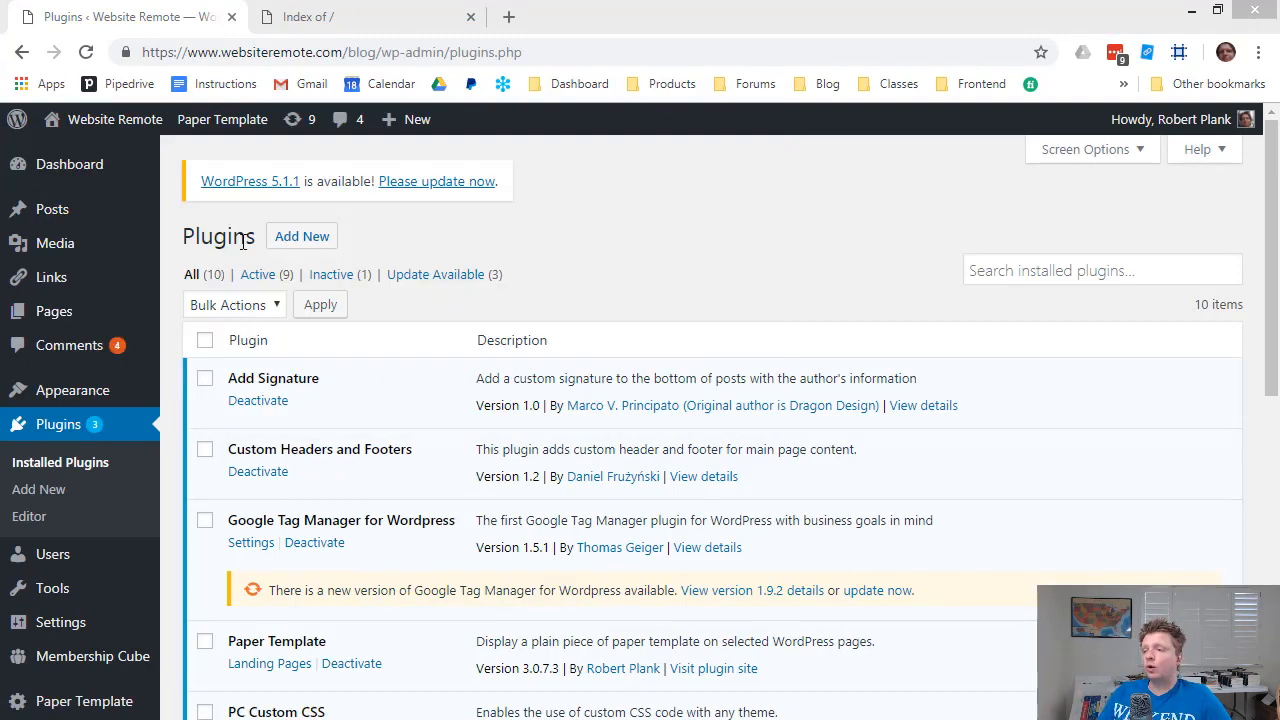
{"action": "left_click", "coordinate": [322, 236]}
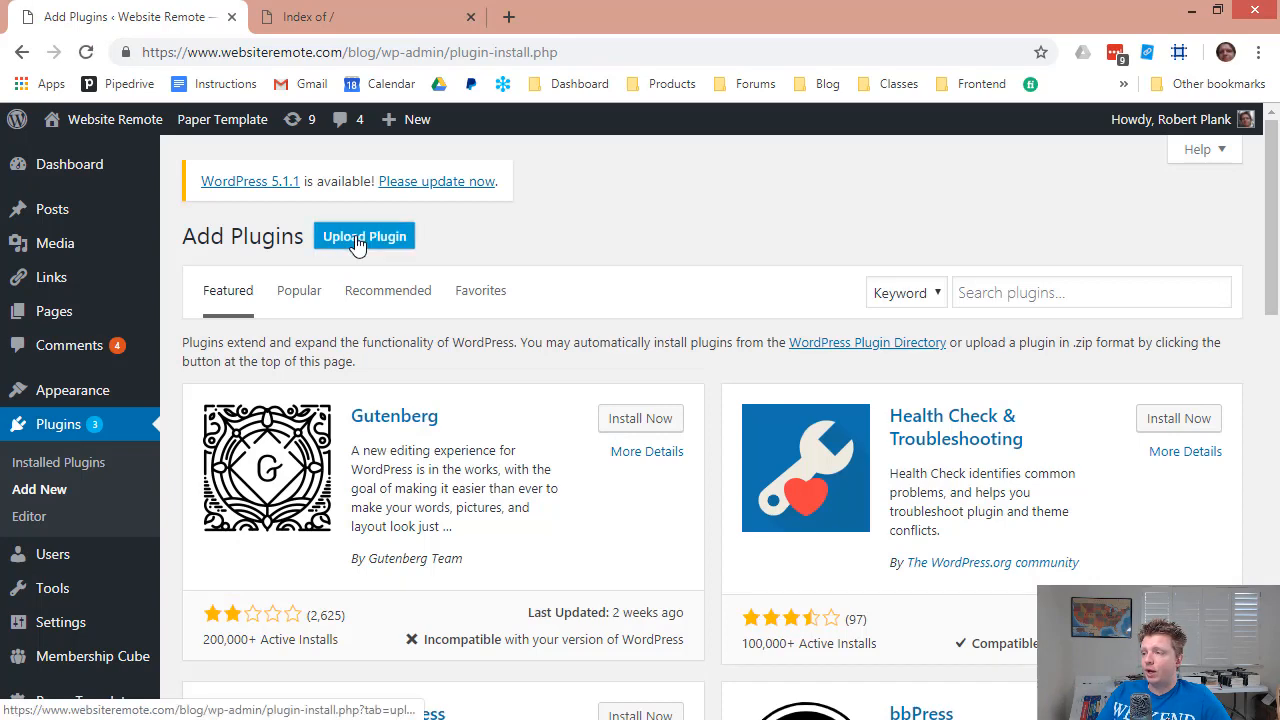
Upload the Backup Creator zip from the Downloads folder and install it.
{"action": "left_click", "coordinate": [364, 236]}
{"action": "left_click", "coordinate": [566, 415]}
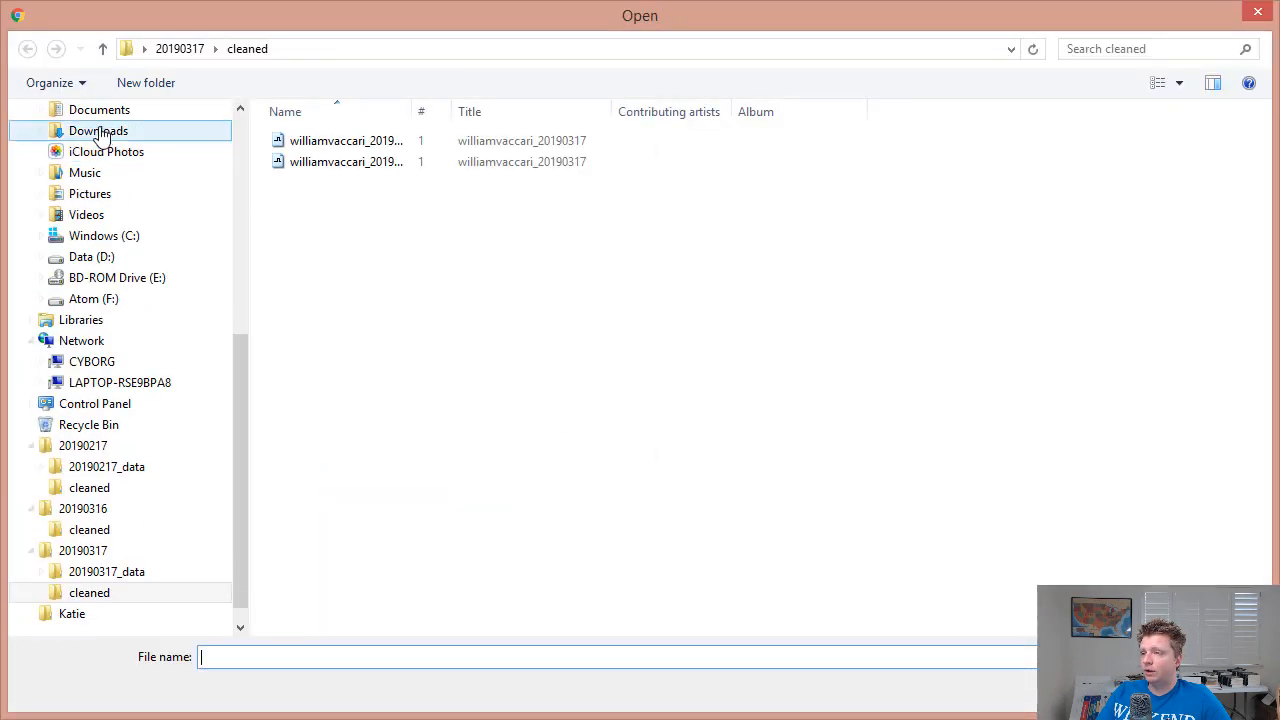
{"action": "left_click", "coordinate": [110, 130]}
{"action": "left_click", "coordinate": [314, 160]}
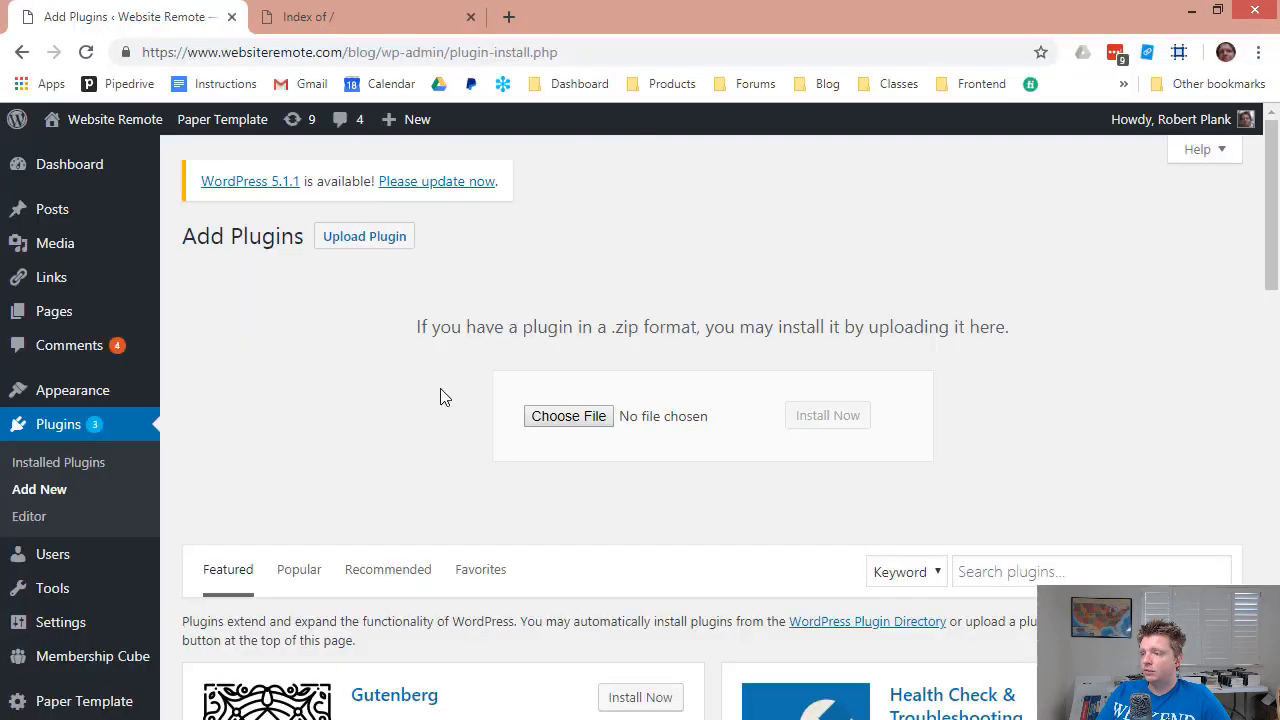
{"action": "left_click", "coordinate": [845, 424]}
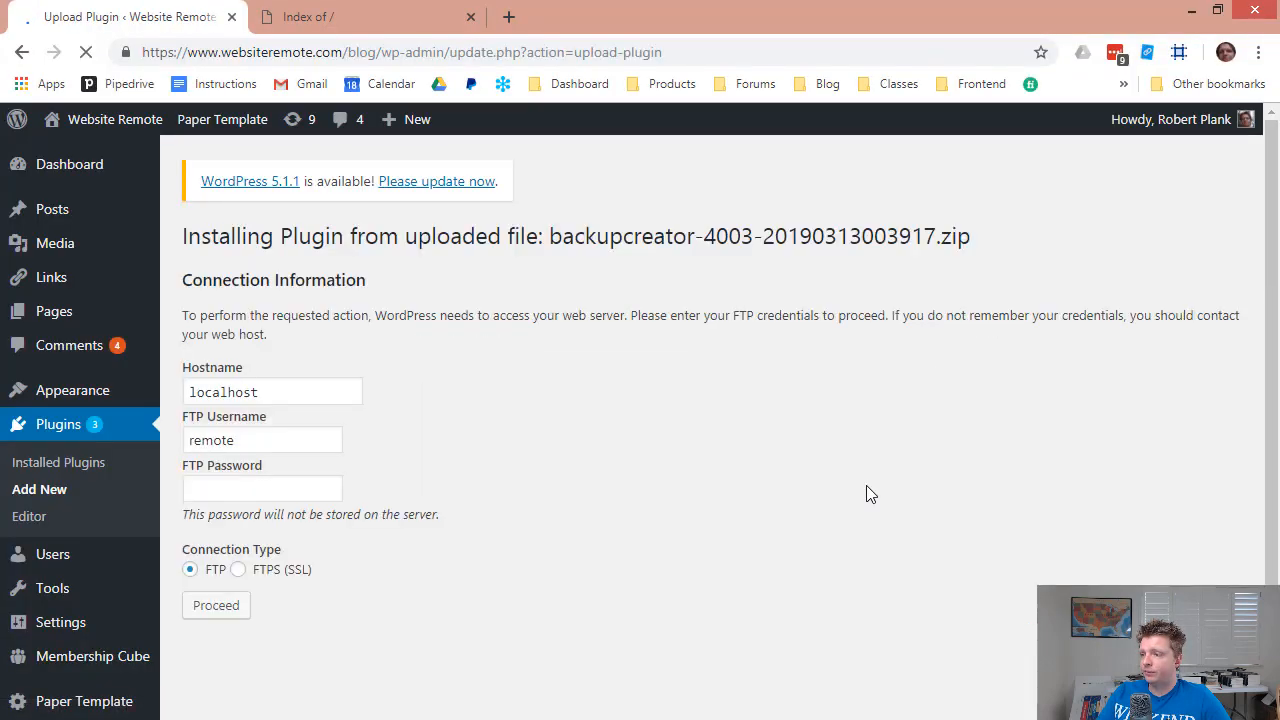
Fill in the saved FTP credentials, proceed, and activate the Backup Creator plugin.
{"action": "left_click", "coordinate": [350, 395]}
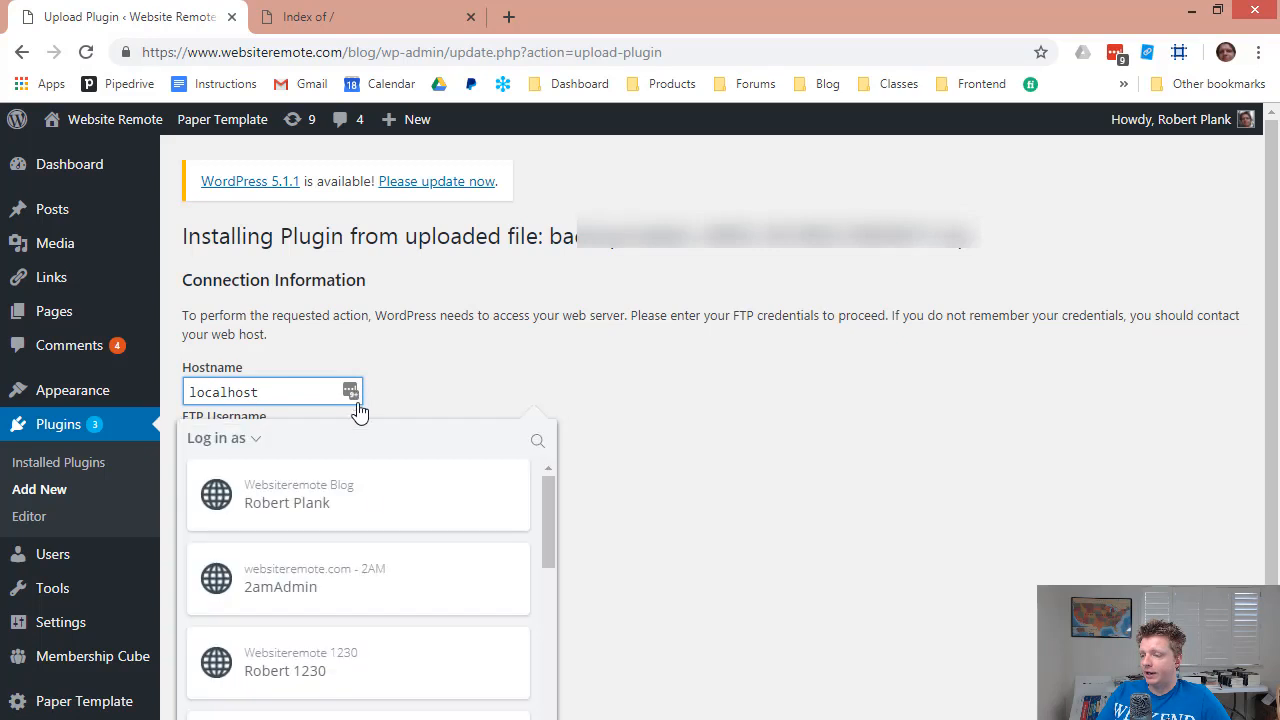
{"action": "scroll", "coordinate": [407, 667], "scroll_direction": "down", "scroll_amount": 3}
{"action": "left_click", "coordinate": [354, 625]}
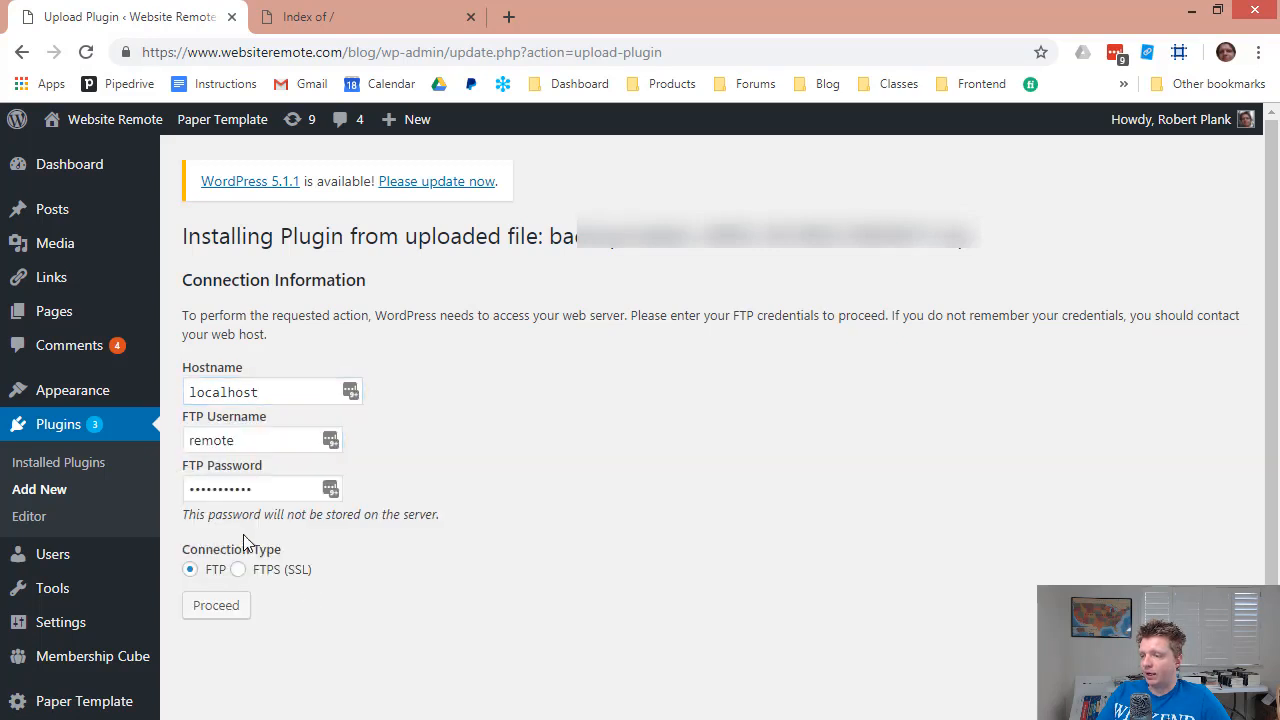
{"action": "left_click", "coordinate": [216, 605]}
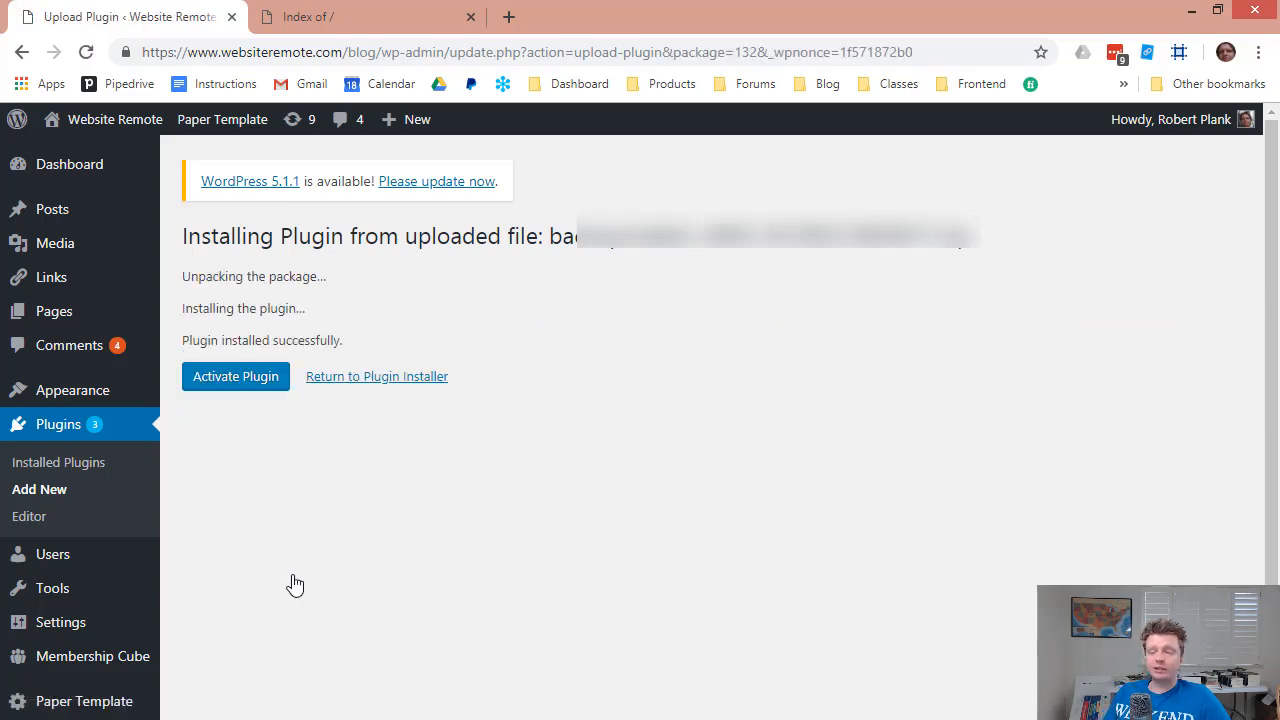
{"action": "left_click", "coordinate": [195, 380]}
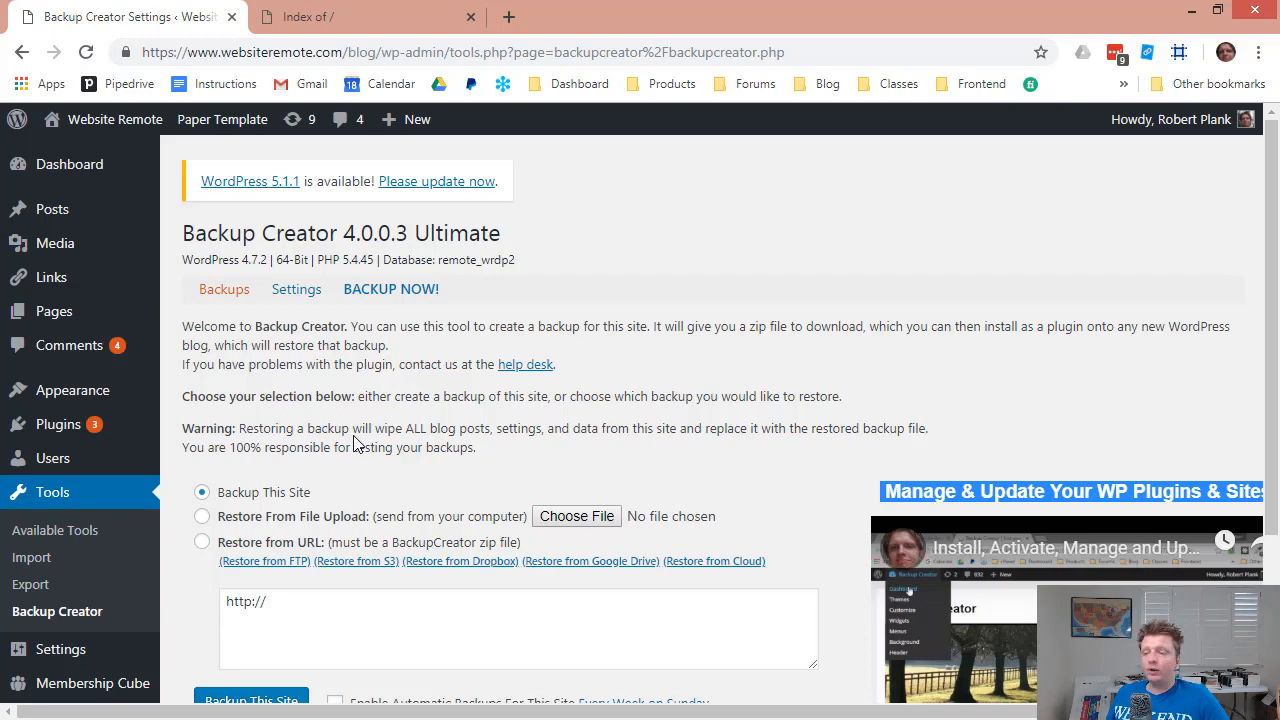
Run Backup This Site in Backup Creator and confirm the full-site backup.
{"action": "scroll", "coordinate": [140, 518], "scroll_direction": "down", "scroll_amount": 1}
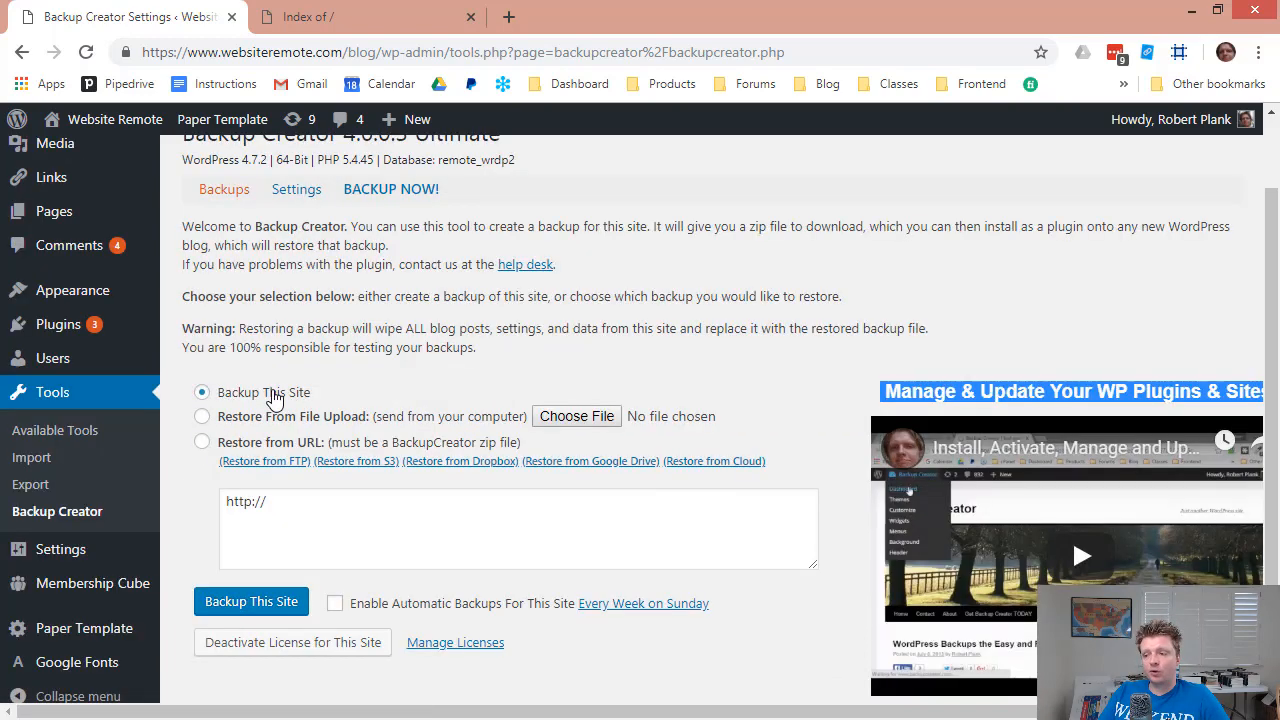
{"action": "left_click", "coordinate": [251, 607]}
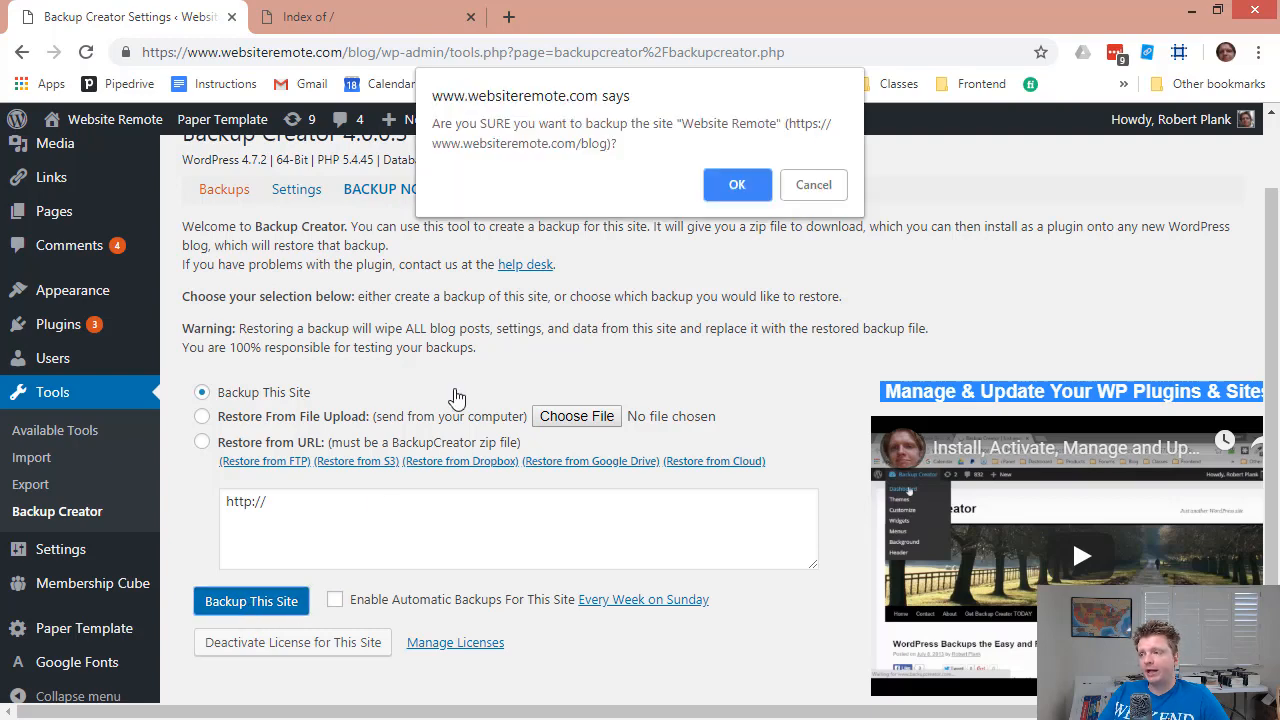
{"action": "left_click", "coordinate": [714, 188]}
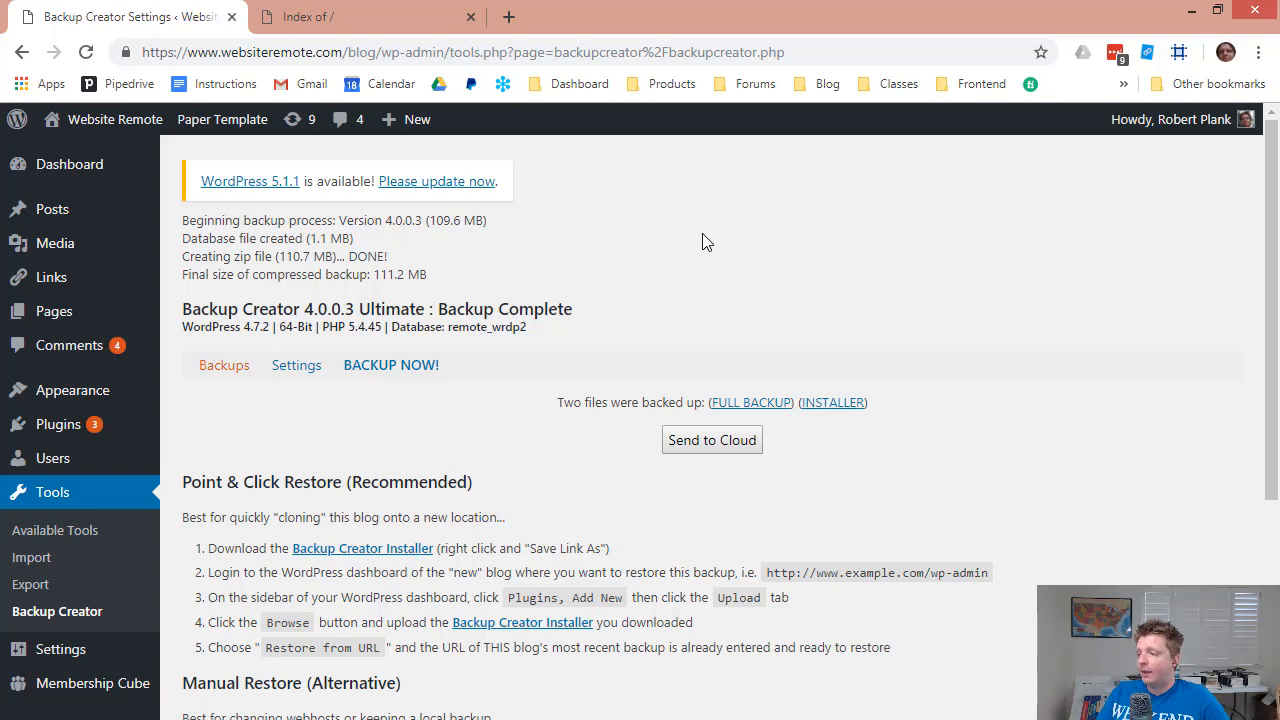
Download the full backup, send it to the cloud, and delete the server copy.
{"action": "left_click", "coordinate": [751, 405]}
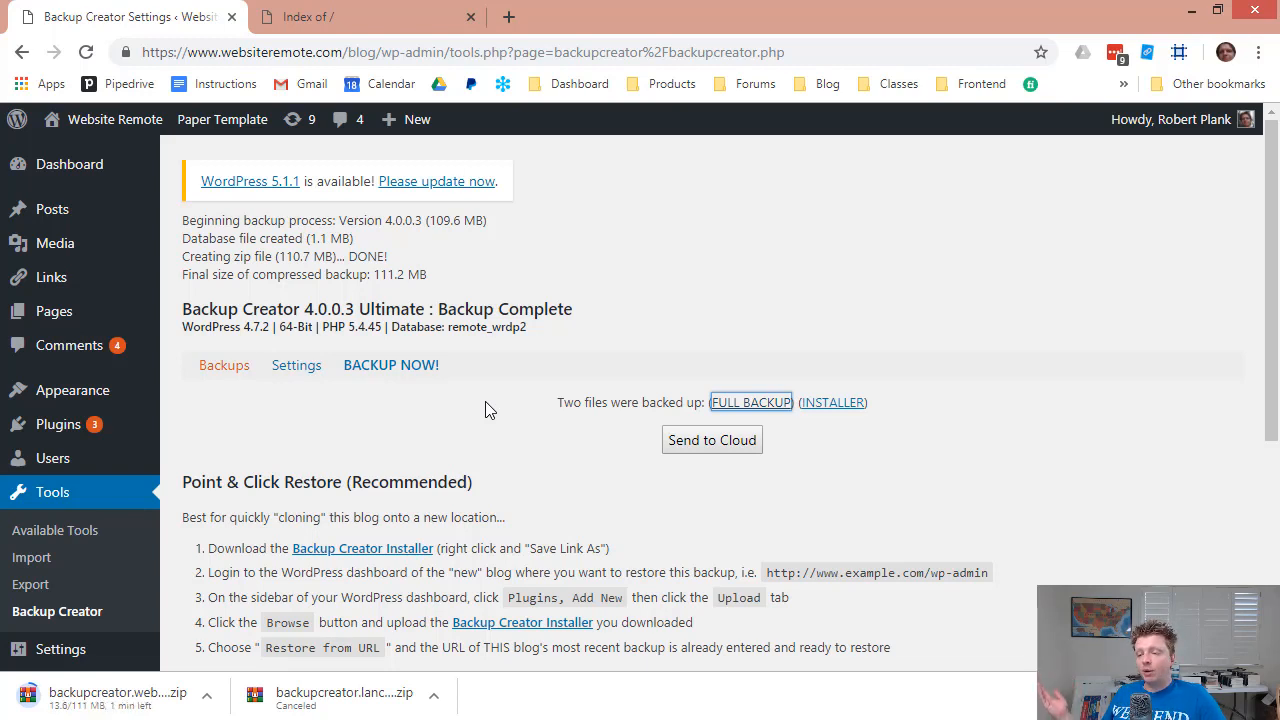
{"action": "left_click", "coordinate": [719, 447]}
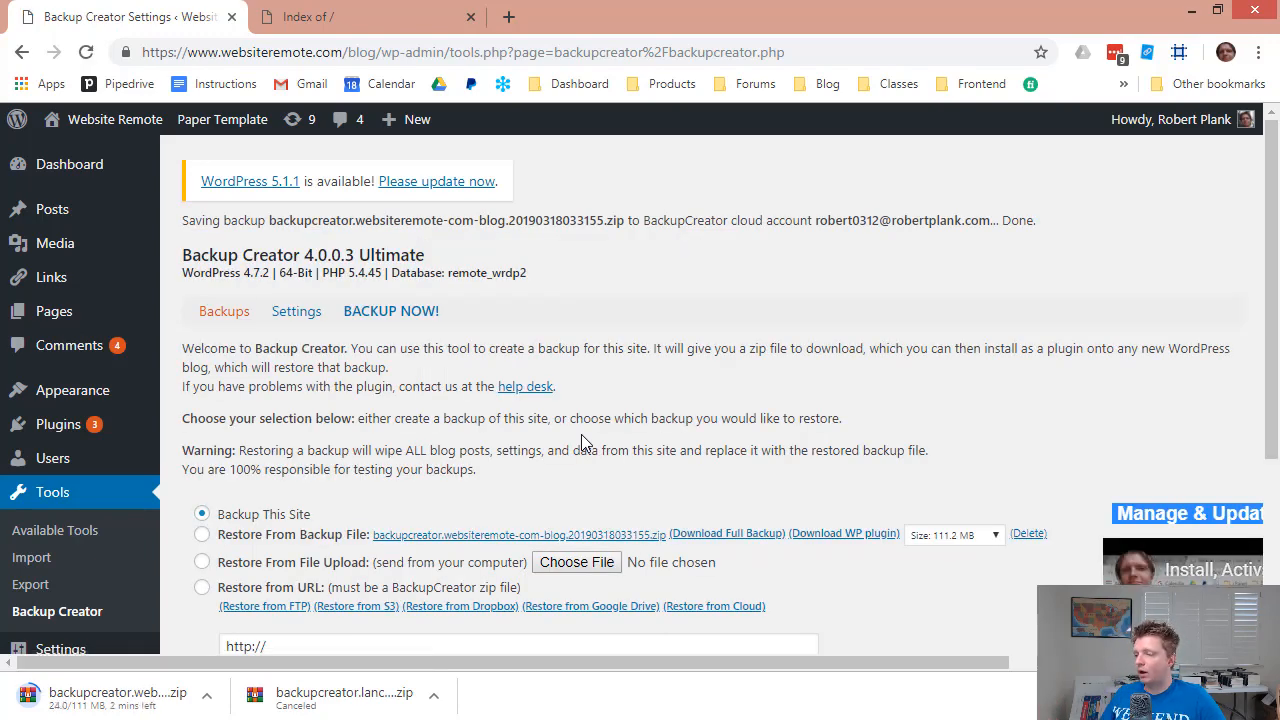
{"action": "scroll", "coordinate": [583, 443], "scroll_direction": "down", "scroll_amount": 1}
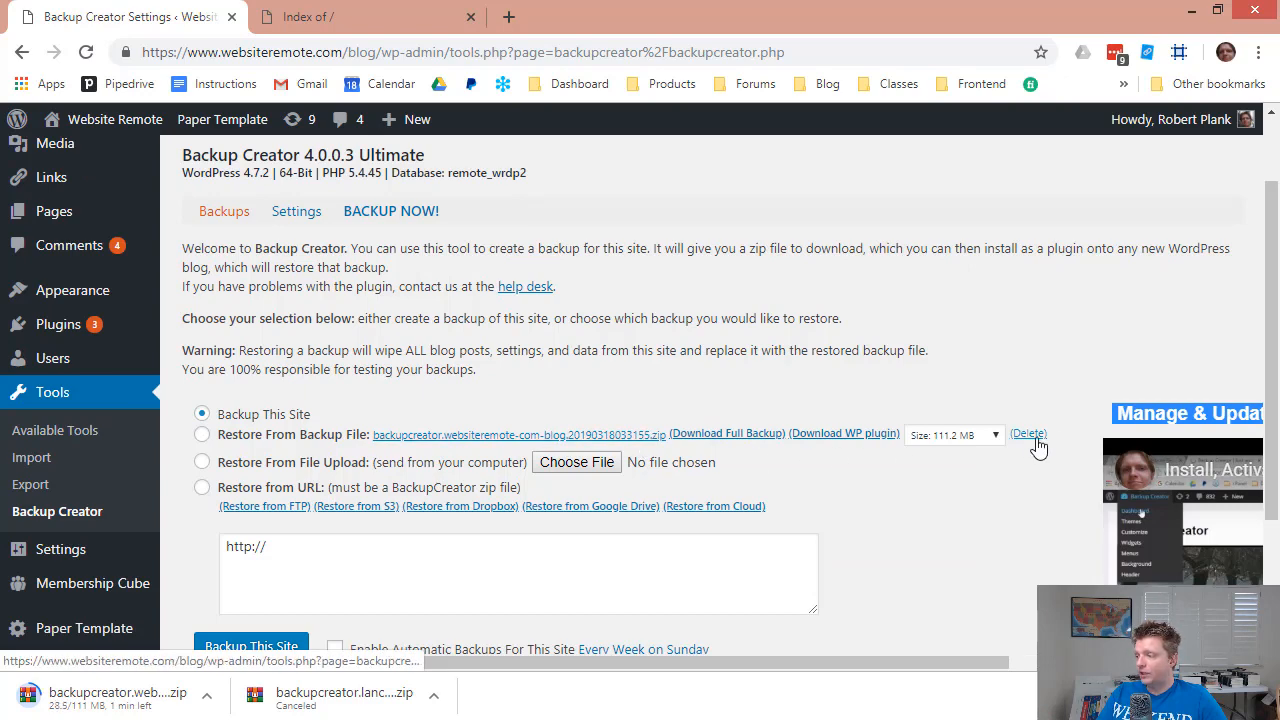
{"action": "left_click", "coordinate": [1028, 433]}
{"action": "key", "text": "Return"}
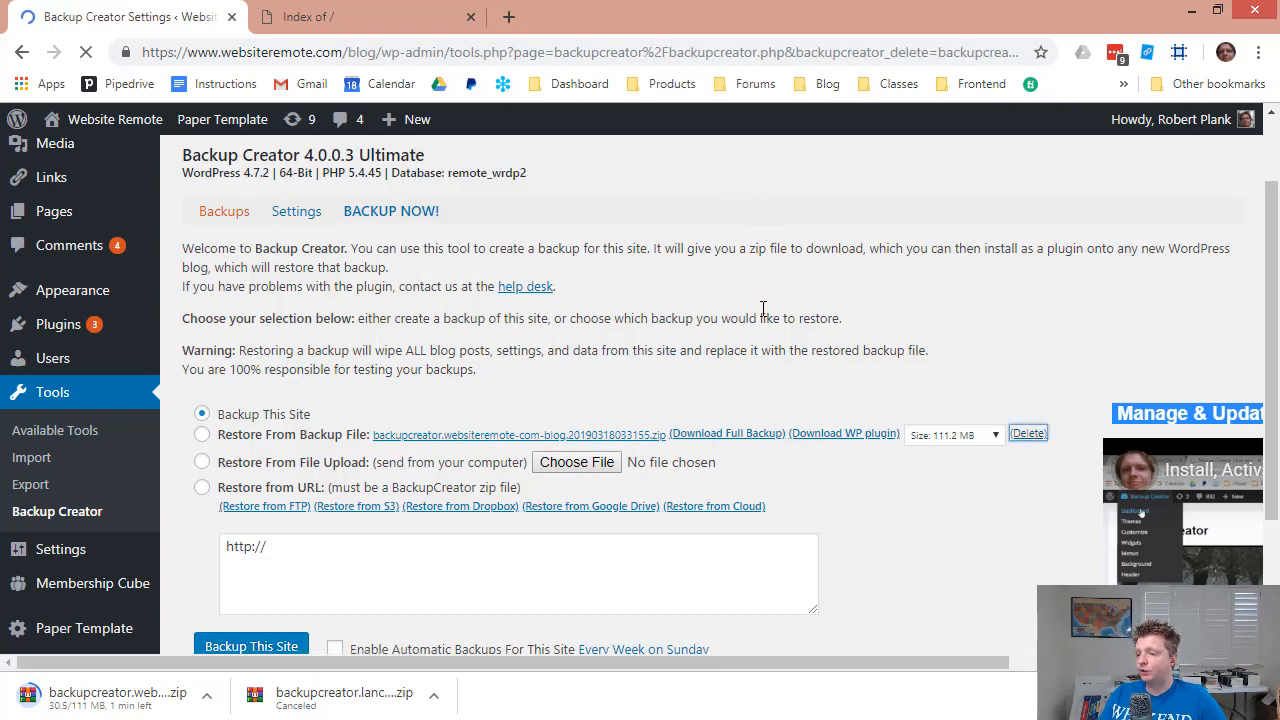
Check the backups listed under Restore from Cloud, then close the list.
{"action": "scroll", "coordinate": [655, 400], "scroll_direction": "down", "scroll_amount": 2}
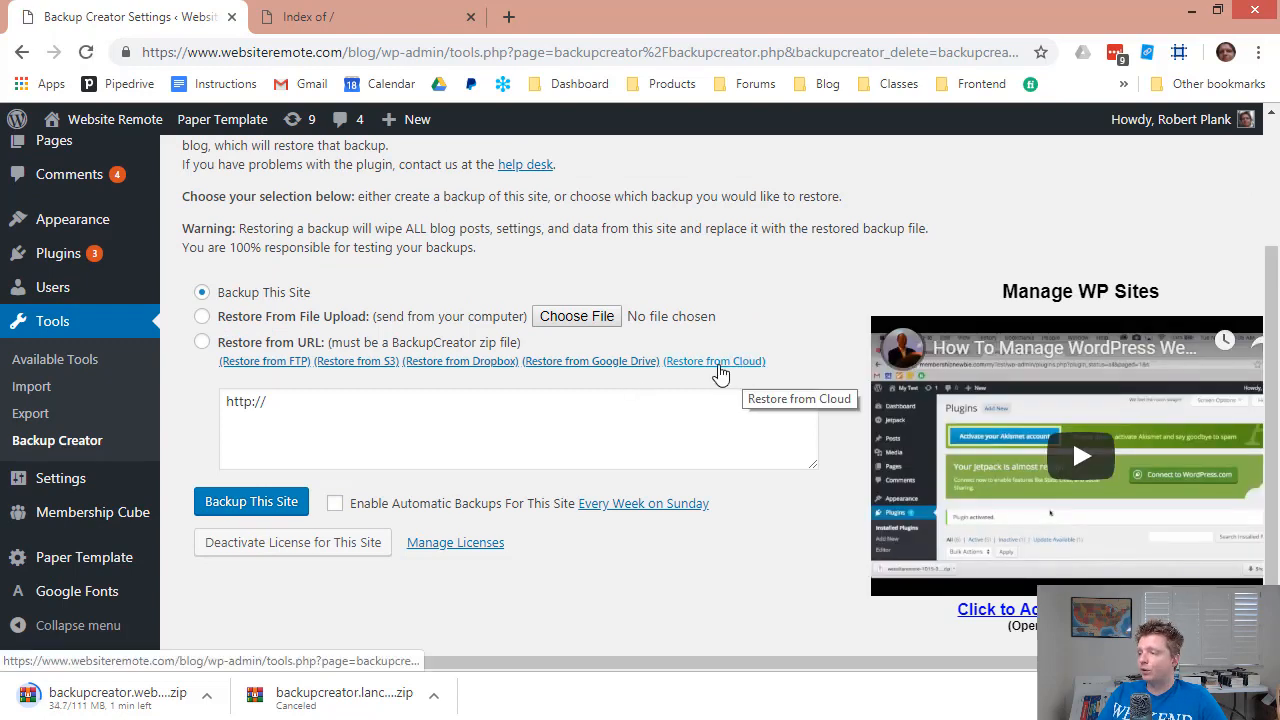
{"action": "left_click", "coordinate": [717, 366]}
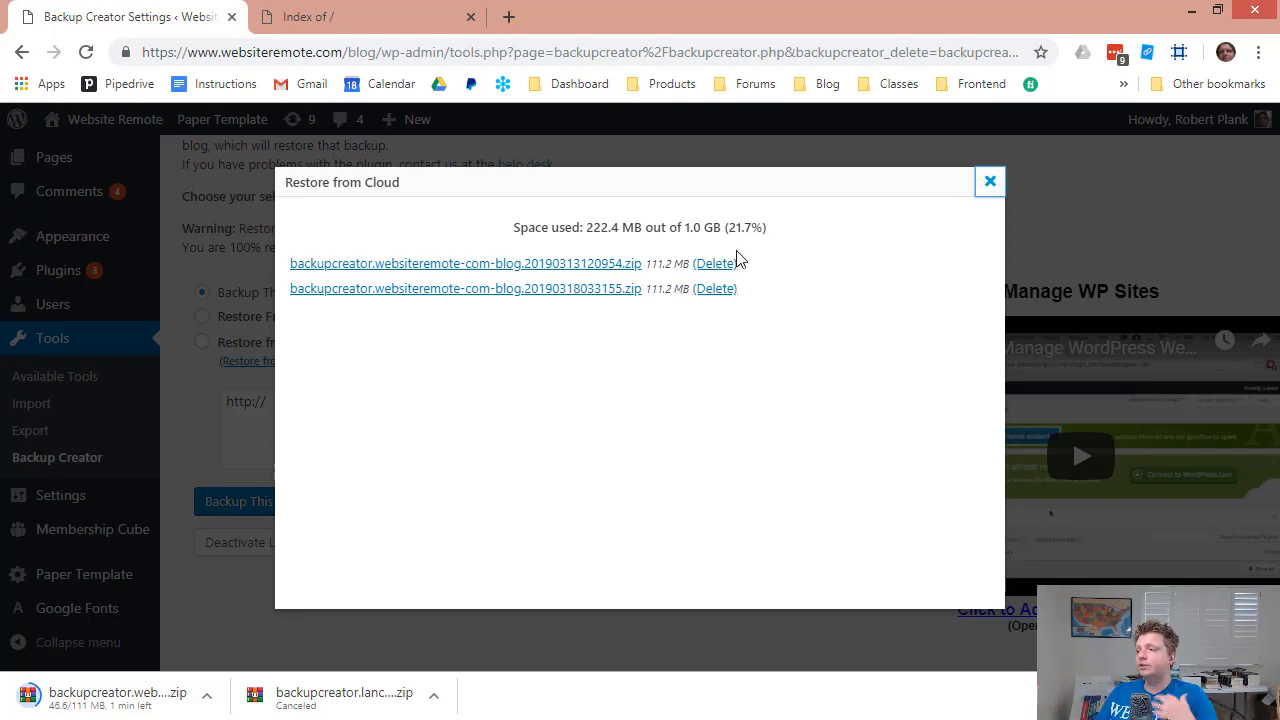
{"action": "left_click", "coordinate": [988, 190]}
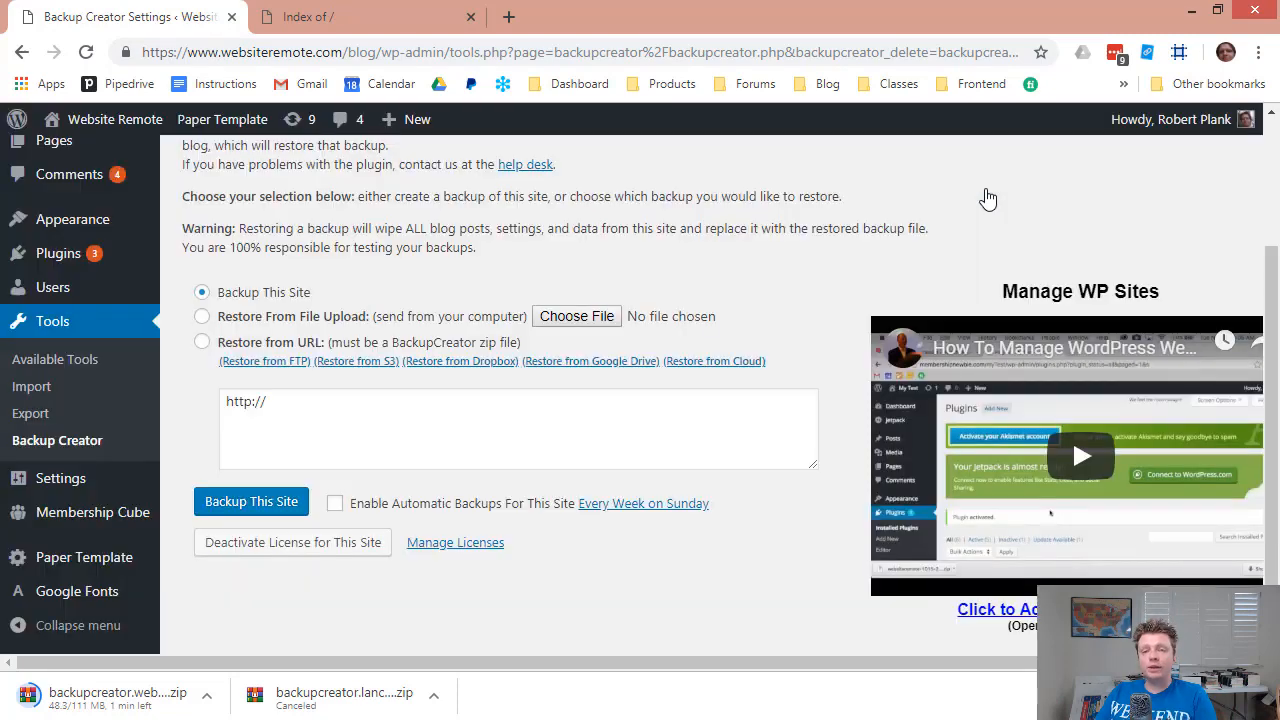
{"action": "scroll", "coordinate": [571, 229], "scroll_direction": "up", "scroll_amount": 3}
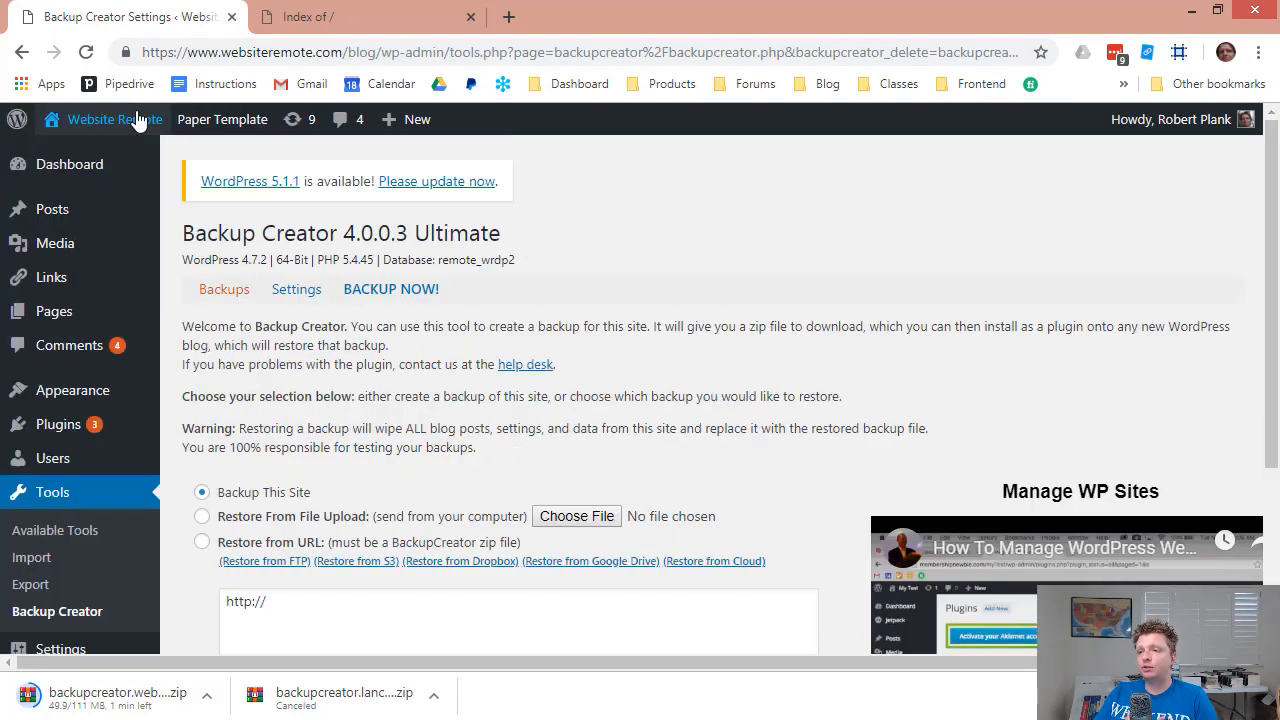
View the live blog's front page, then switch to the membershipnewbie.com 'Index of /' tab.
{"action": "mouse_move", "coordinate": [137, 120]}
{"action": "left_click", "coordinate": [97, 162]}
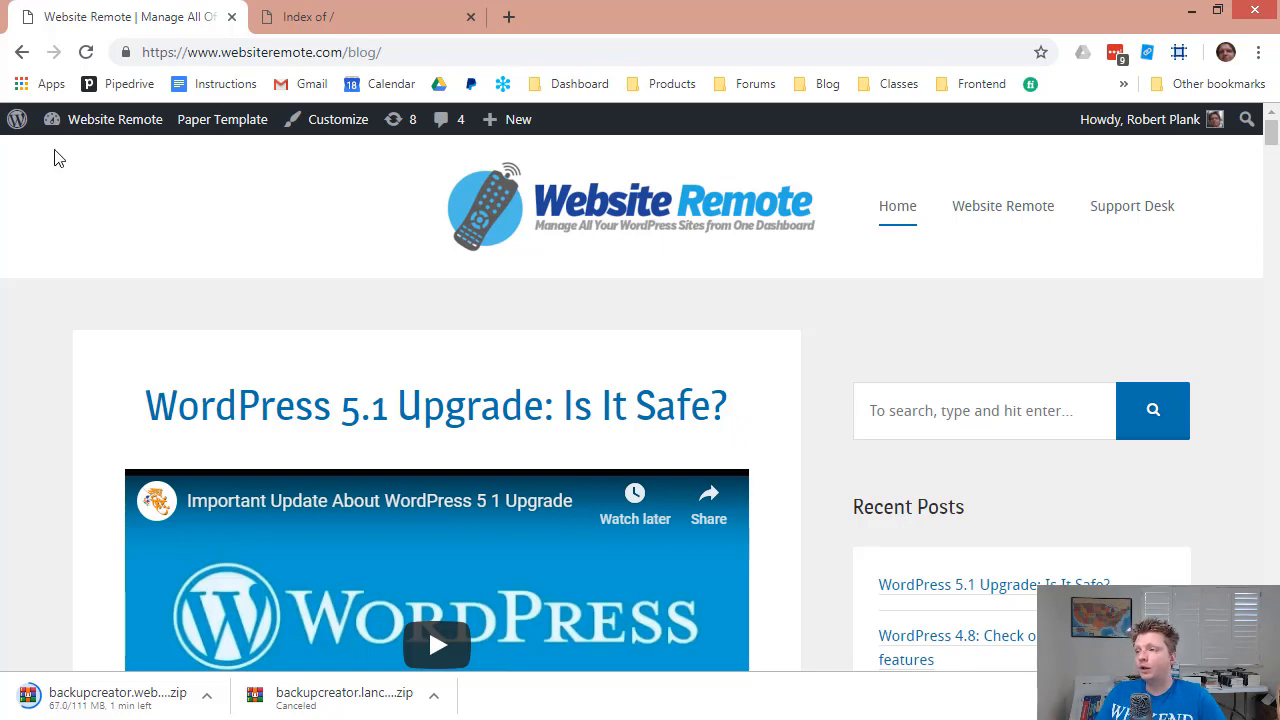
{"action": "left_click", "coordinate": [300, 17]}
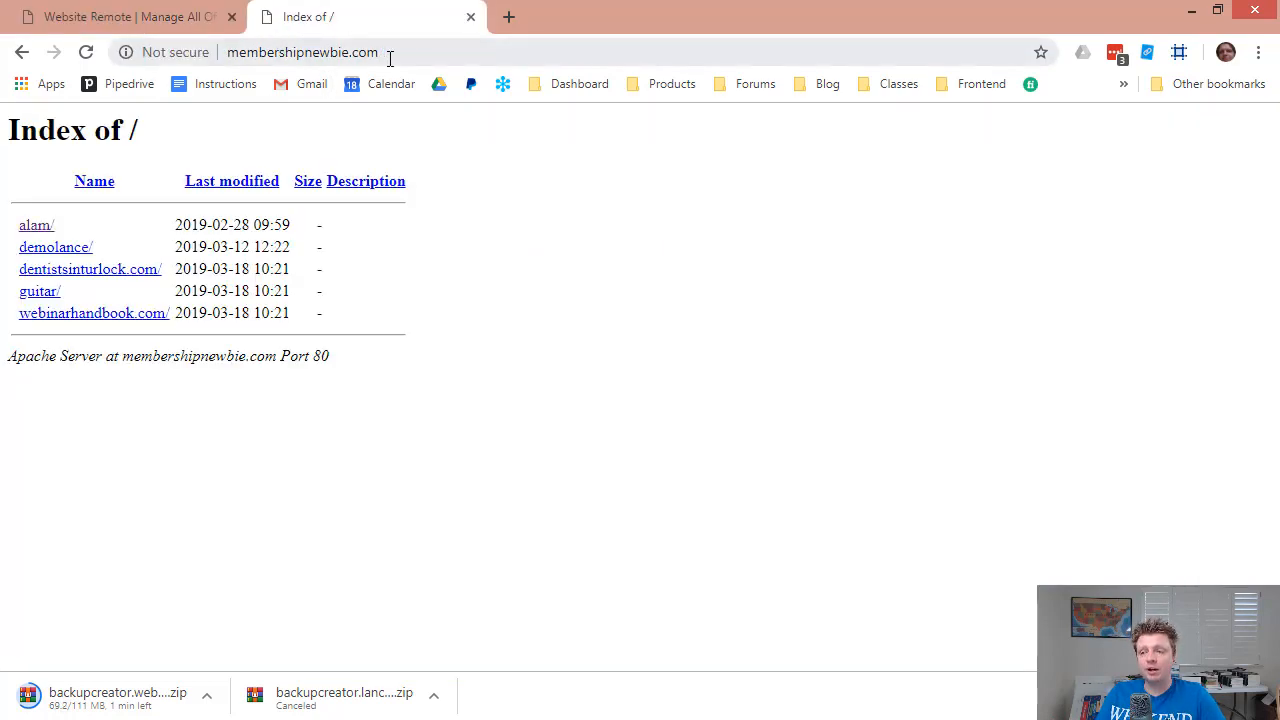
Load membershipnewbie.com's cPanel login page and sign in with the saved LastPass credentials.
{"action": "left_click", "coordinate": [390, 57]}
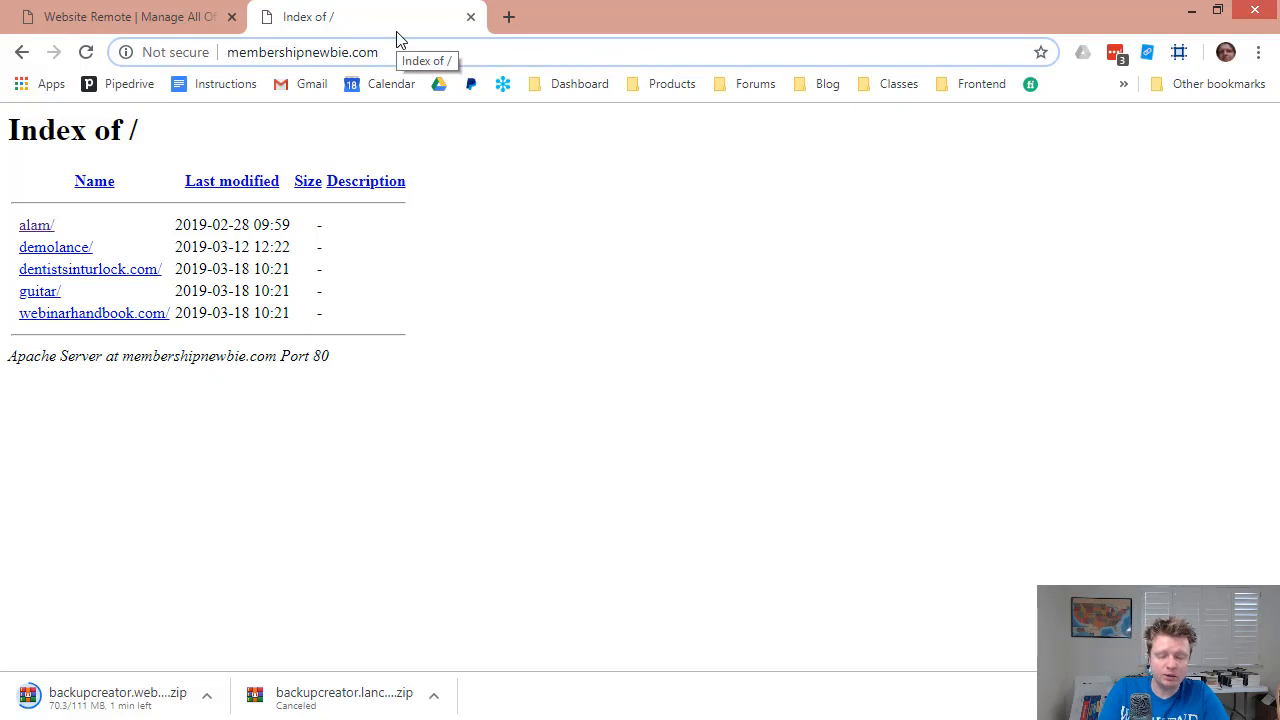
{"action": "type", "text": "cpane"}
{"action": "key", "text": "Return"}
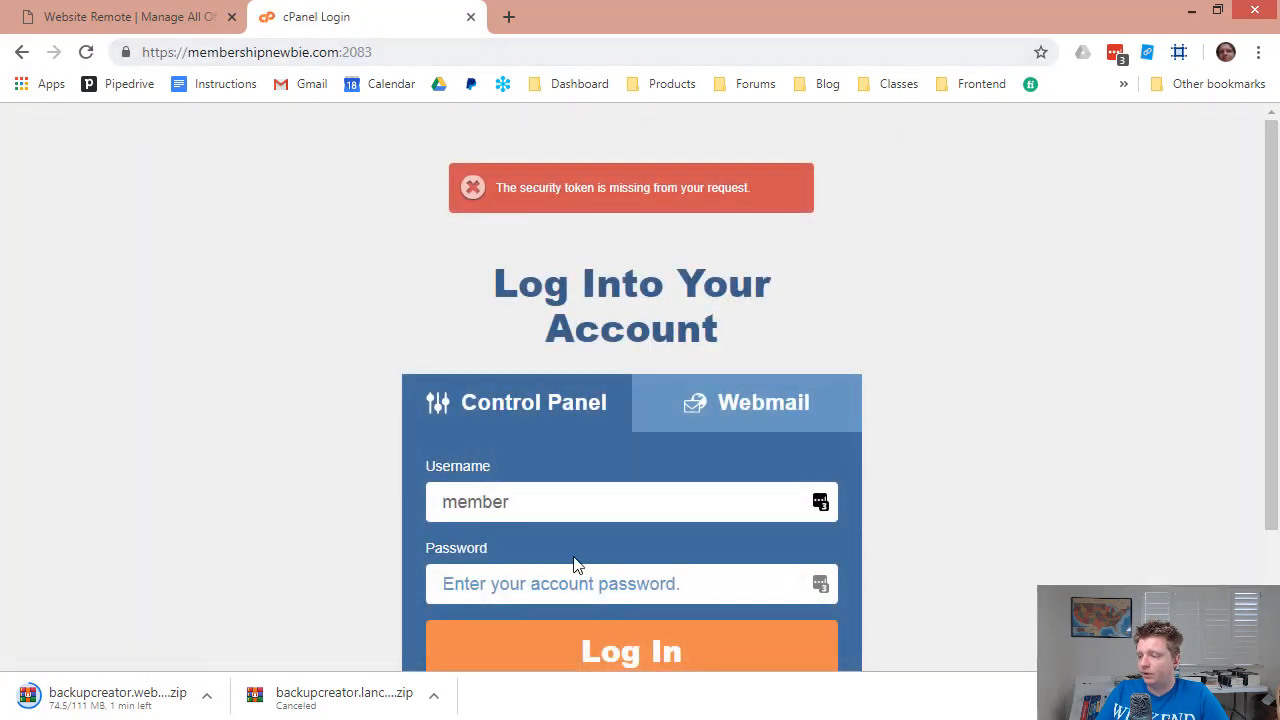
{"action": "left_click", "coordinate": [820, 501]}
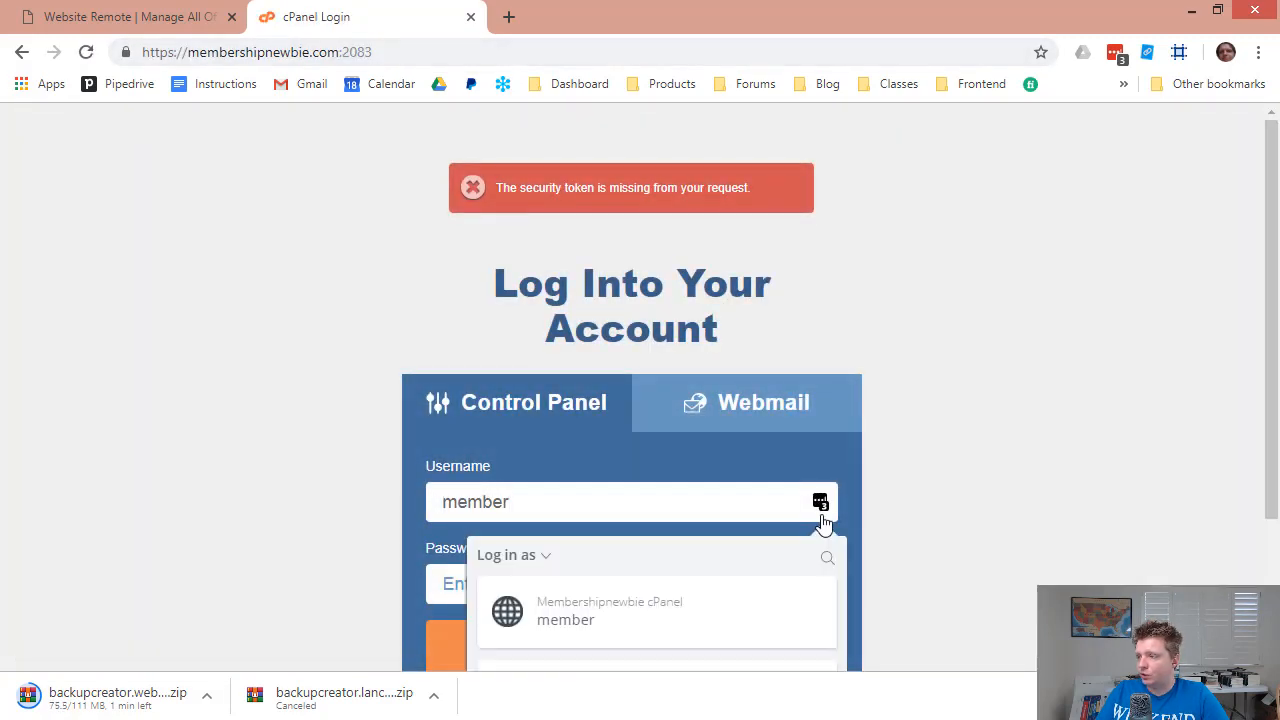
{"action": "left_click", "coordinate": [695, 603]}
{"action": "left_click", "coordinate": [586, 650]}
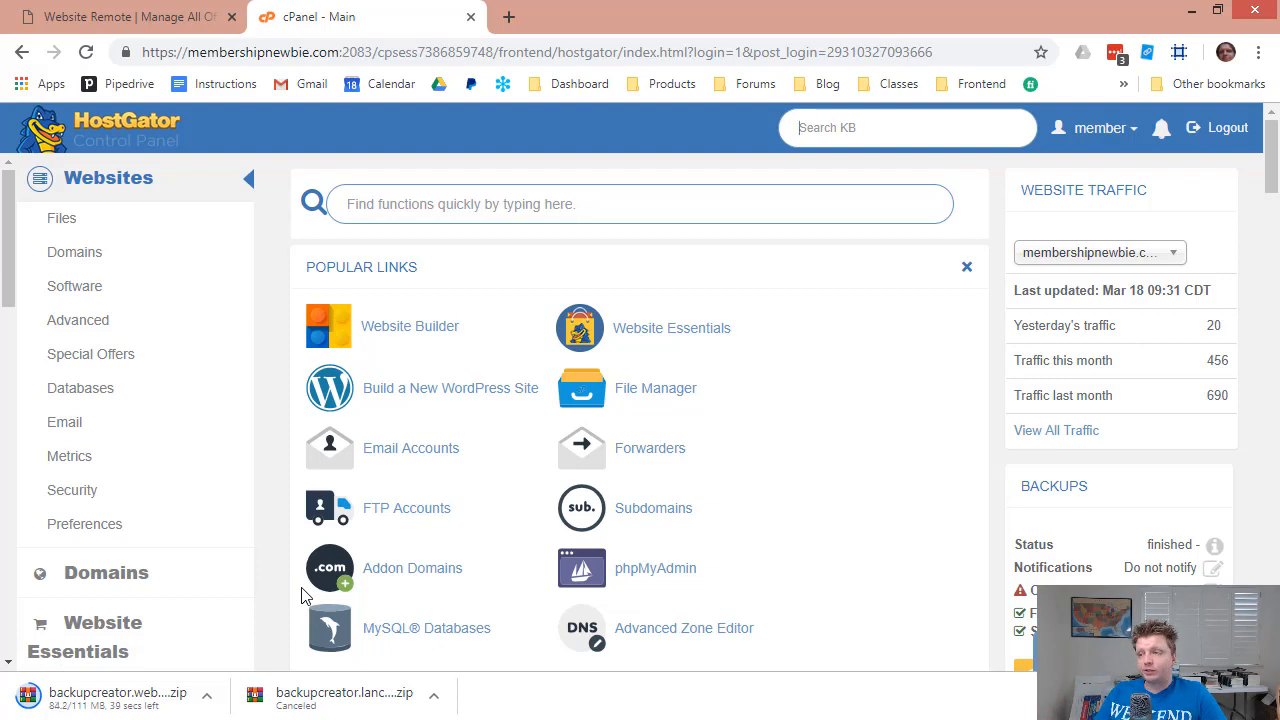
Start a new WordPress site on membershipnewbie.com with install directory '/'.
{"action": "left_click", "coordinate": [443, 397]}
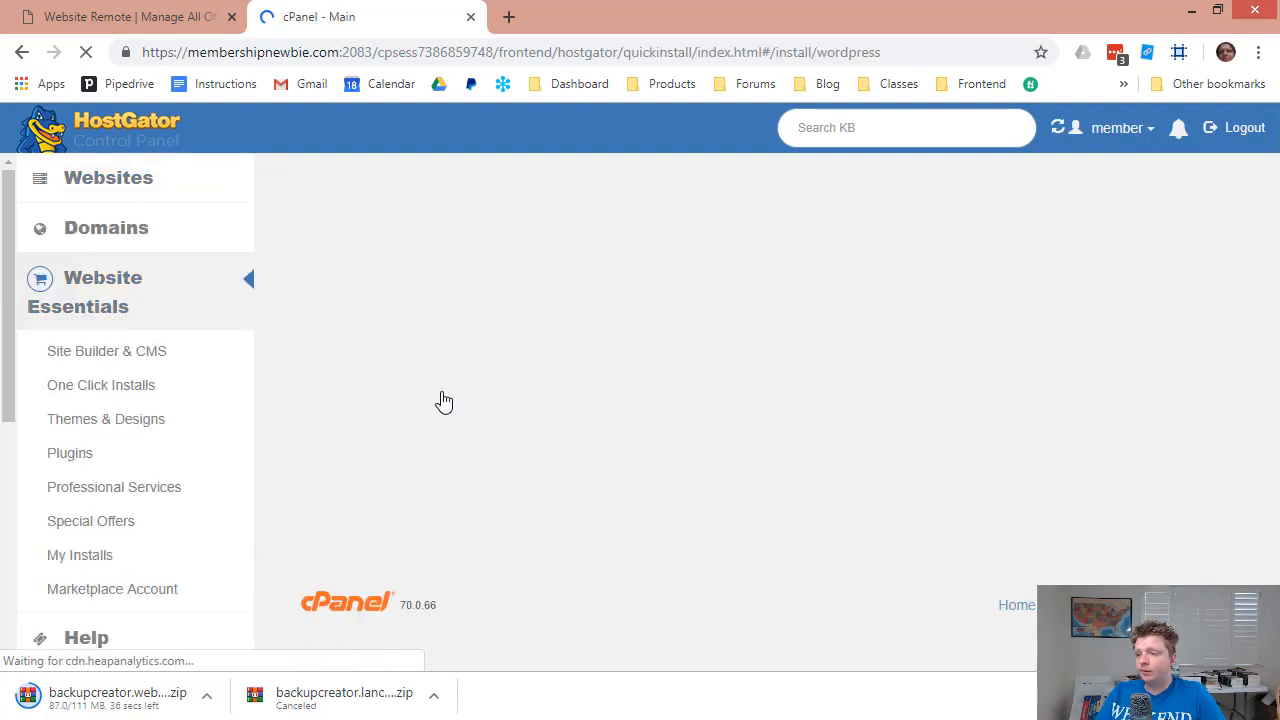
{"action": "scroll", "coordinate": [445, 400], "scroll_direction": "down", "scroll_amount": 2}
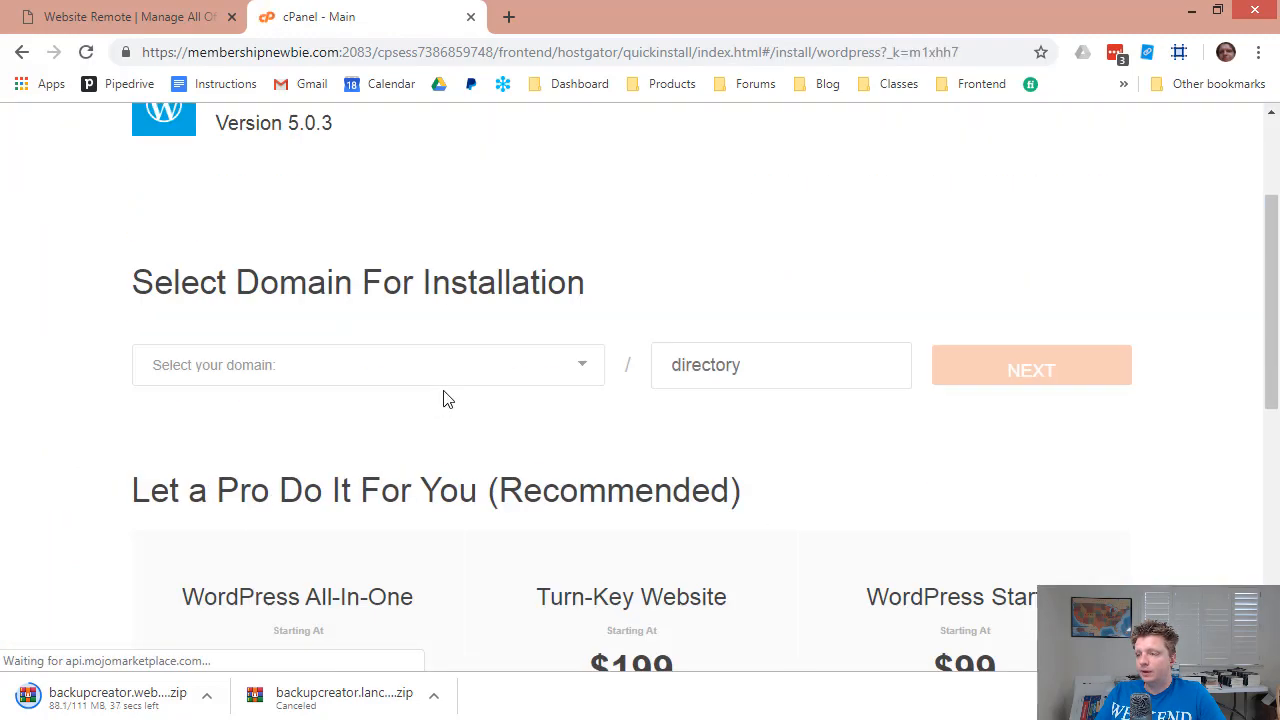
{"action": "left_click", "coordinate": [457, 390]}
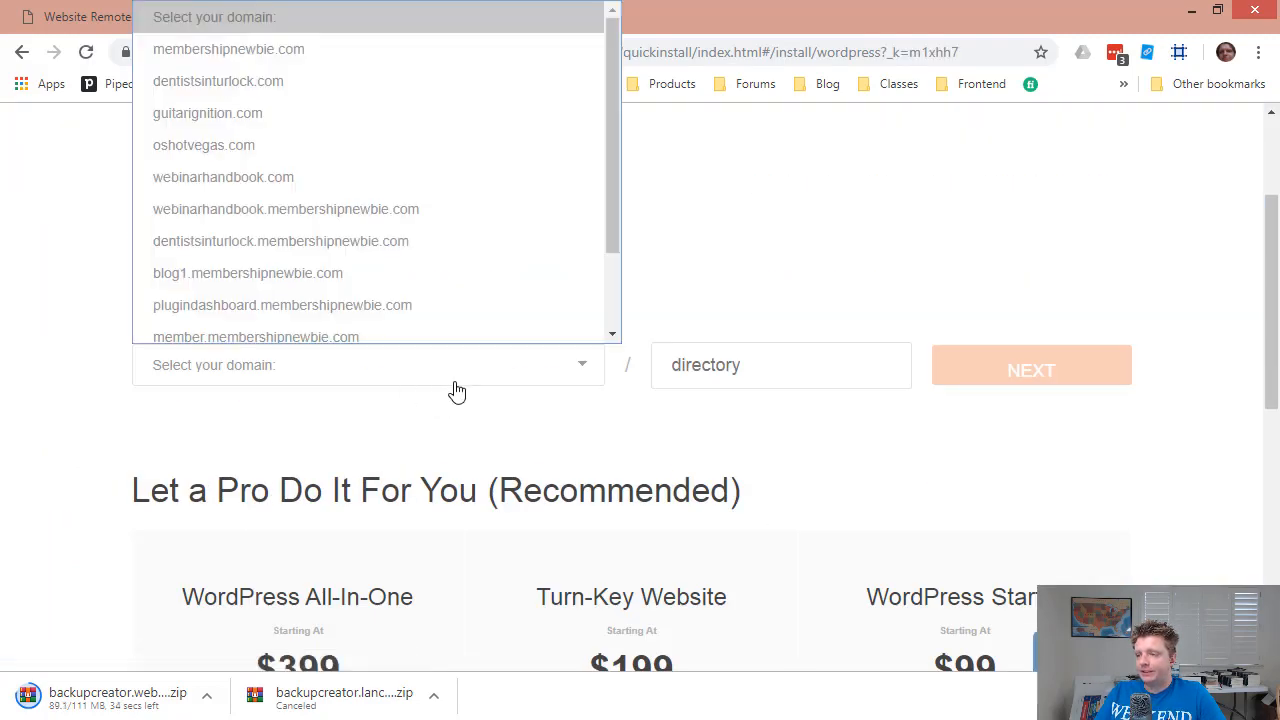
{"action": "left_click", "coordinate": [268, 40]}
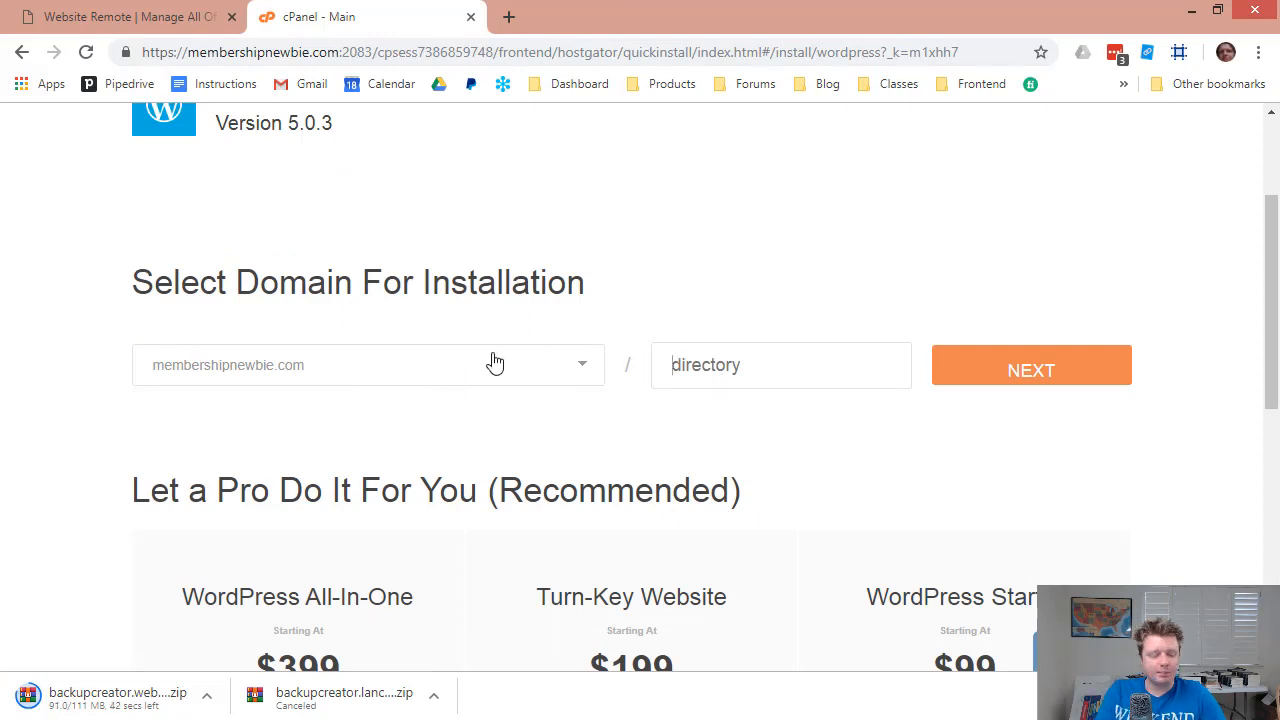
{"action": "type", "text": "blo"}
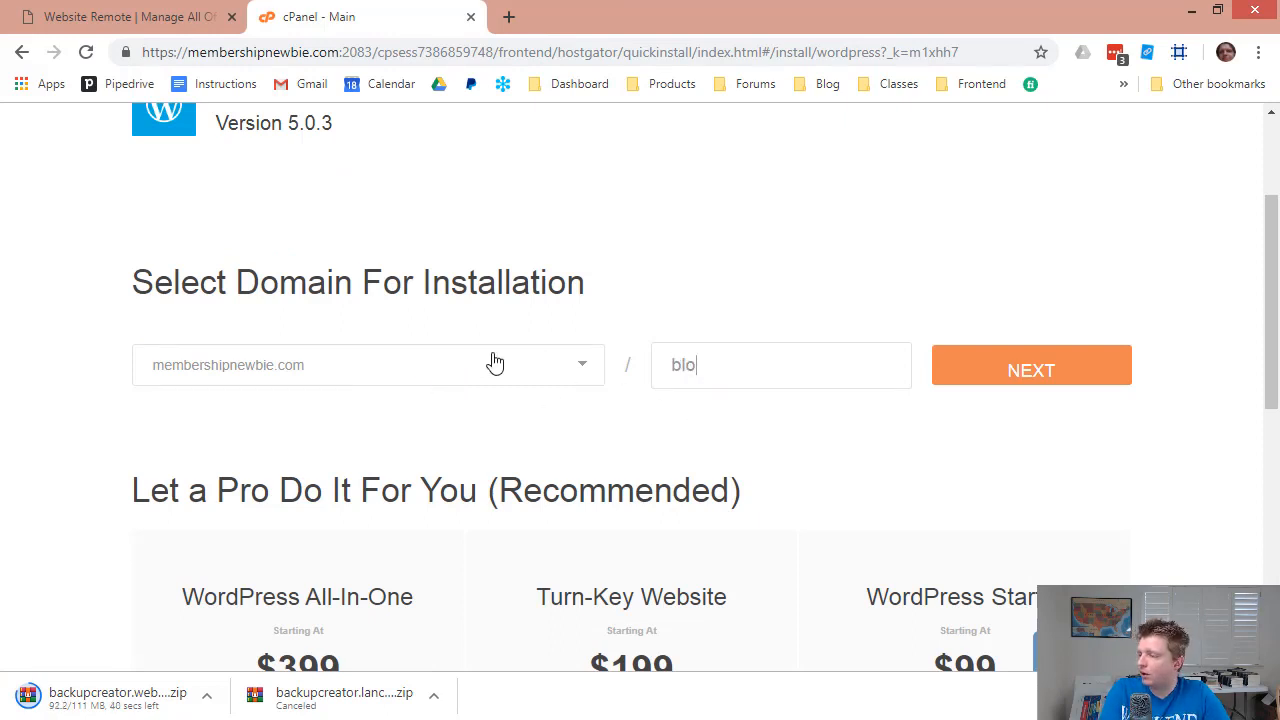
{"action": "key", "text": "BackSpace"}
{"action": "key", "text": "BackSpace"}
{"action": "key", "text": "BackSpace"}
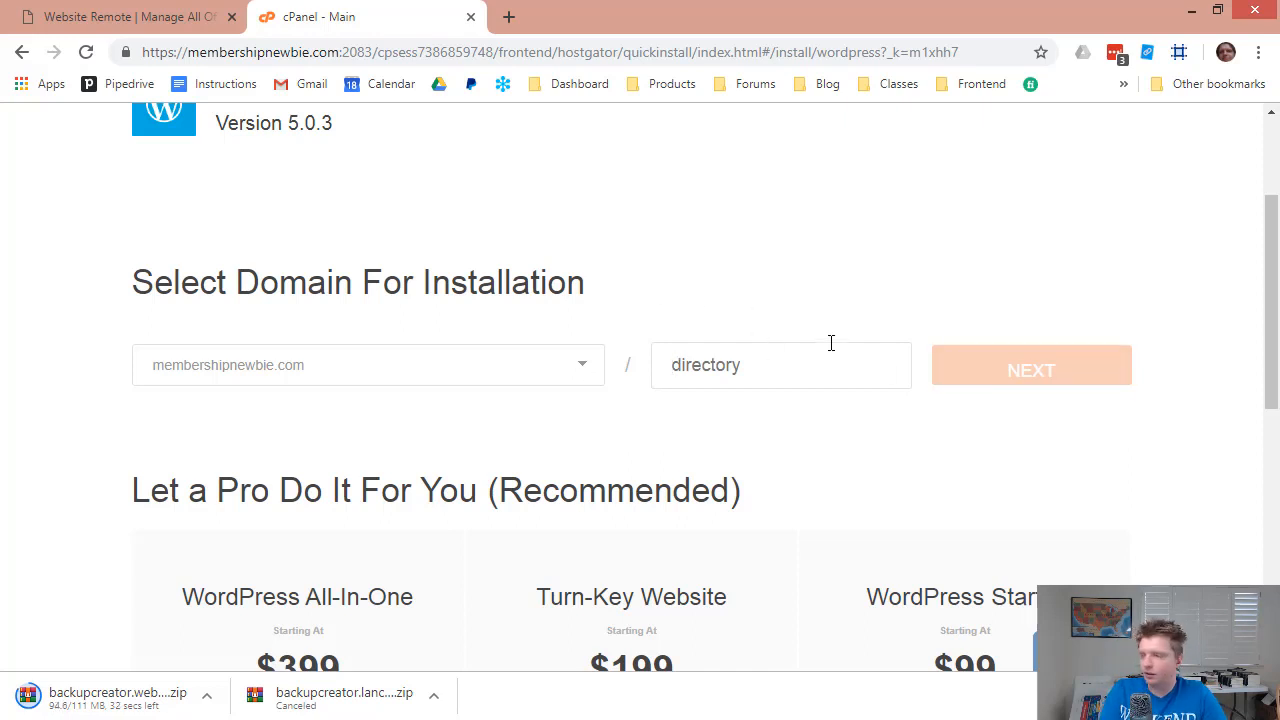
{"action": "type", "text": "/"}
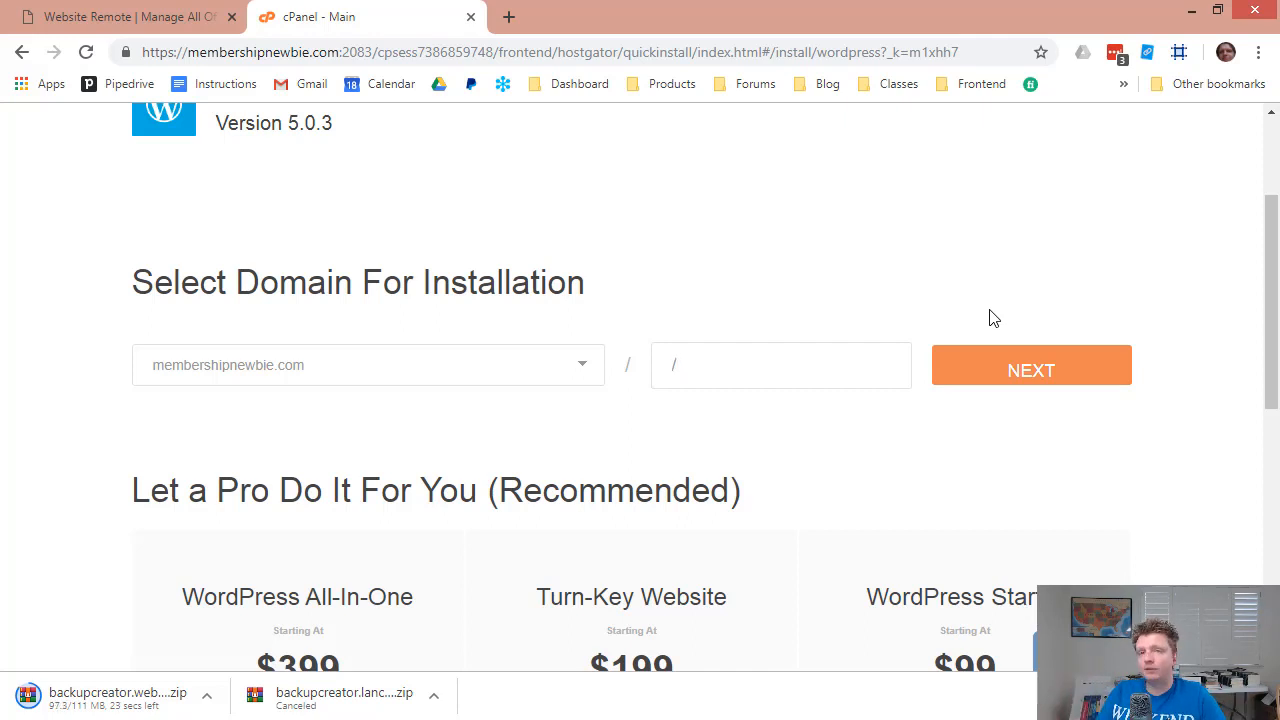
{"action": "left_click", "coordinate": [1061, 377]}
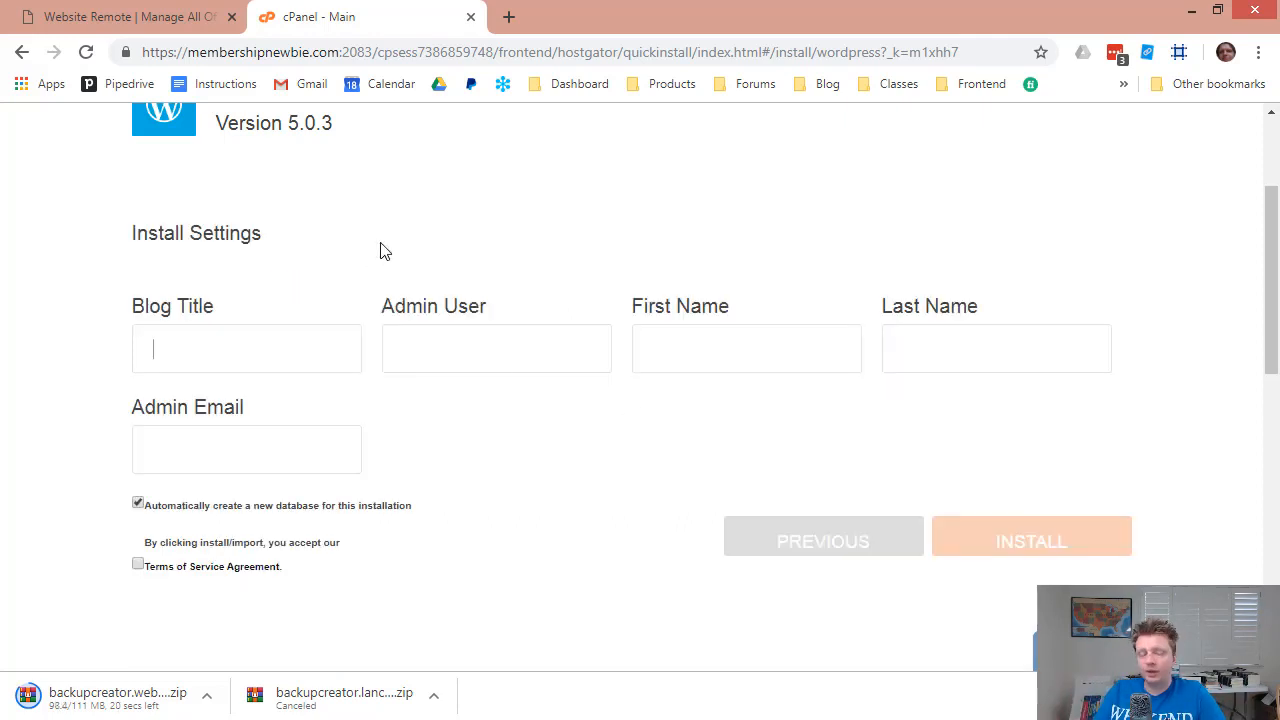
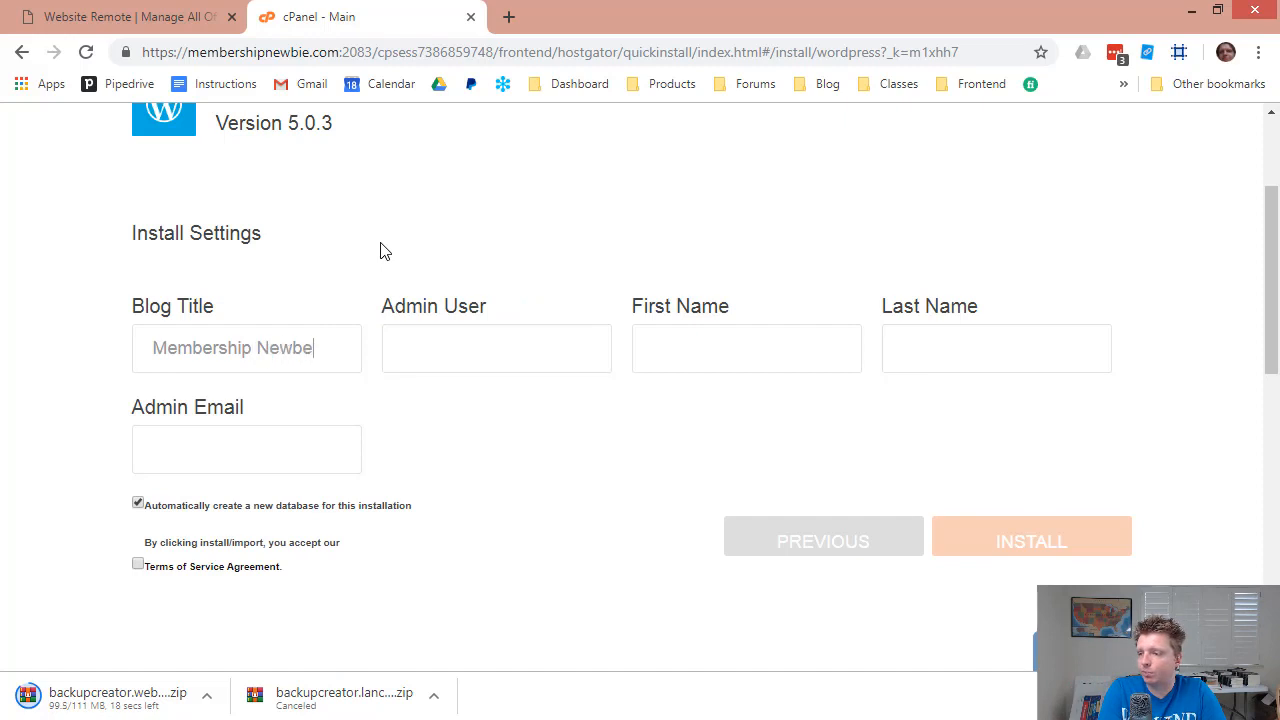
Enter blog title 'Membership Newbie', the admin's name and e-mail, accept terms, and install.
{"action": "key", "text": "BackSpace"}
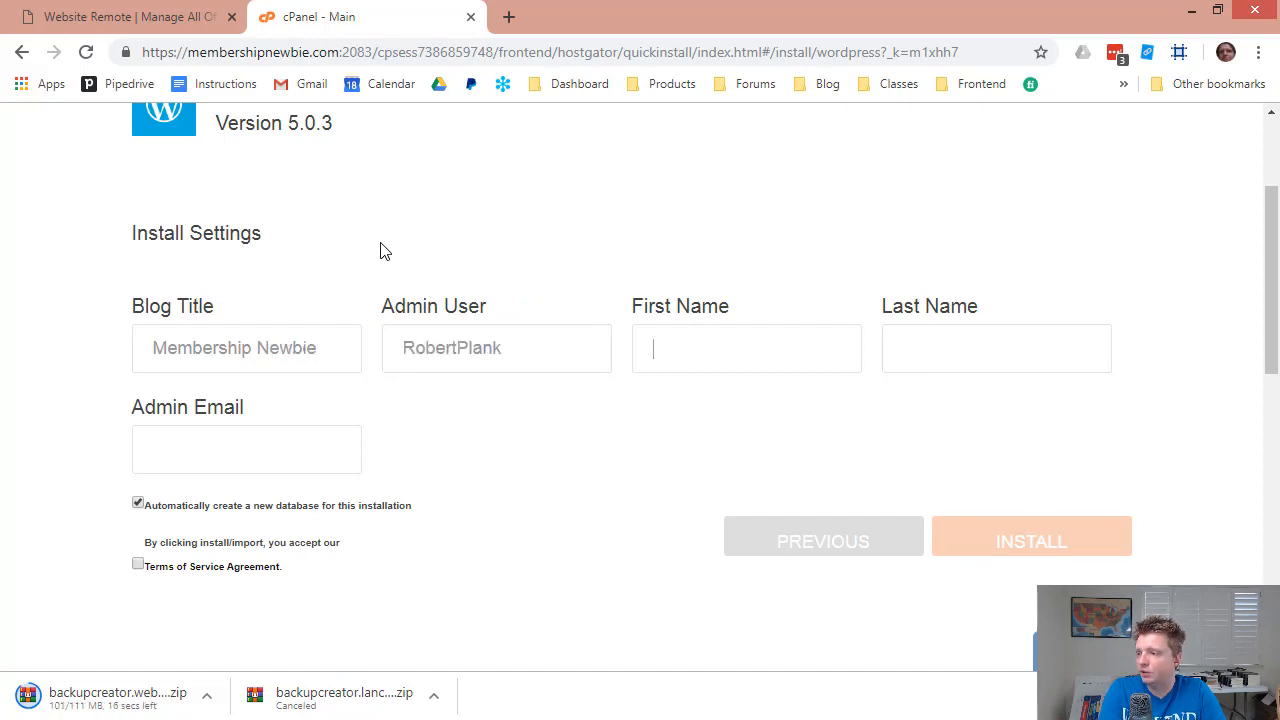
{"action": "key", "text": "Tab"}
{"action": "key", "text": "Tab"}
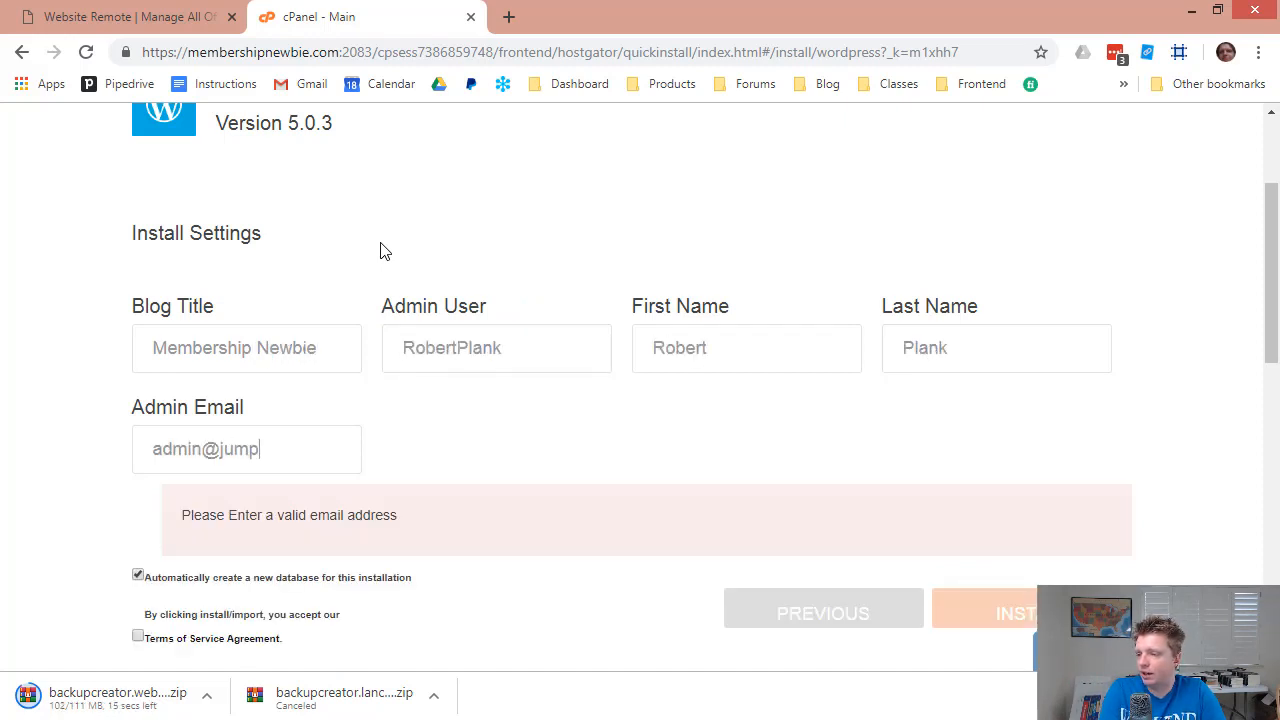
{"action": "left_click", "coordinate": [139, 566]}
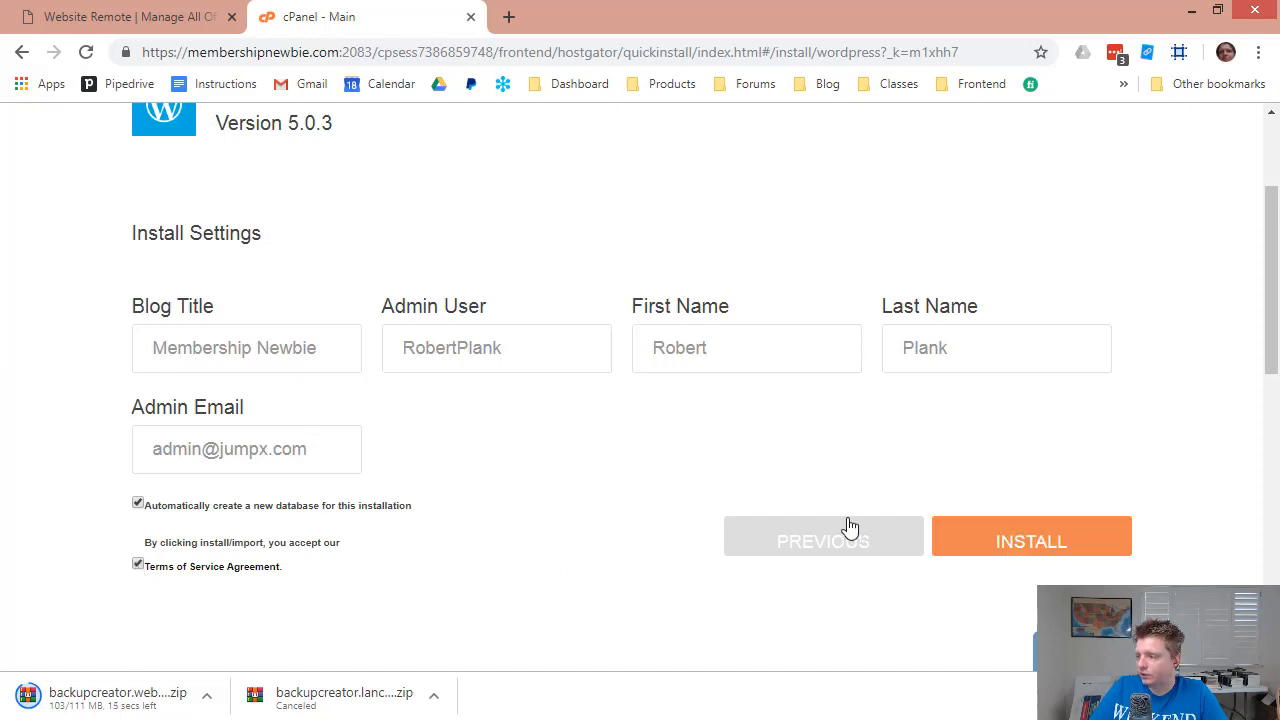
{"action": "left_click", "coordinate": [991, 541]}
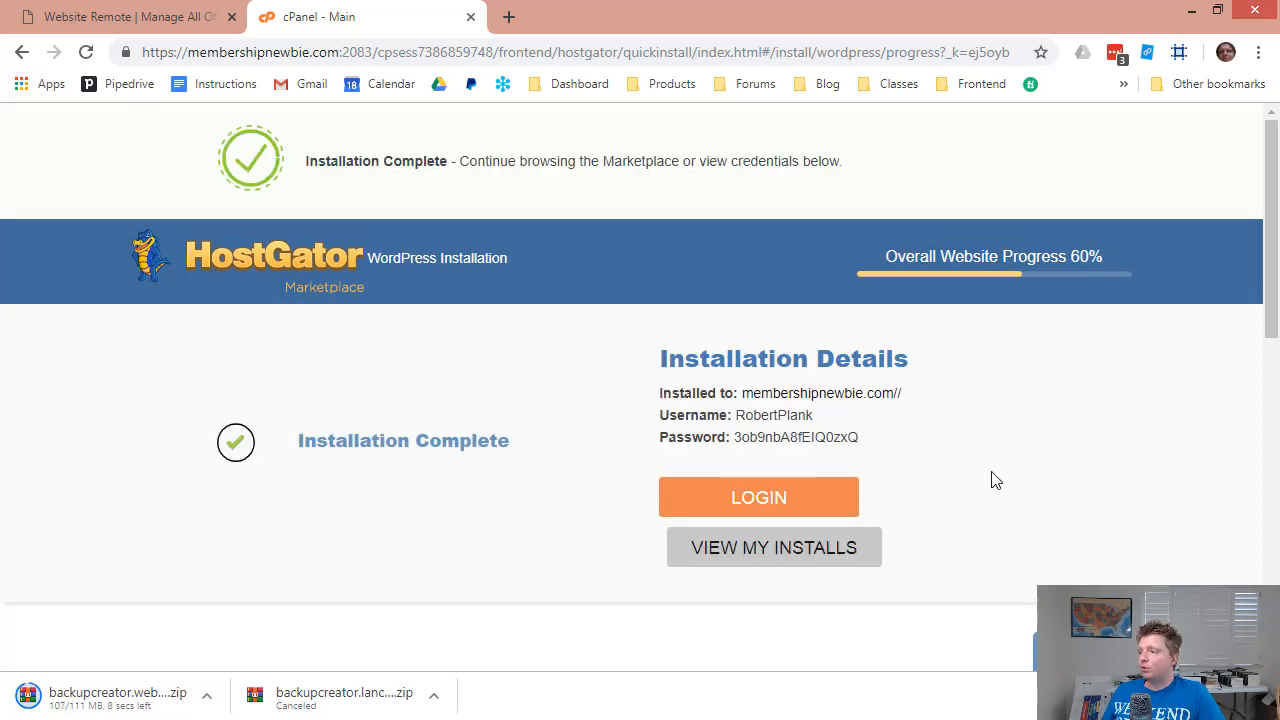
Copy the generated admin password and log in to the new site with the admin username.
{"action": "double_click", "coordinate": [773, 440]}
{"action": "left_click", "coordinate": [788, 508]}
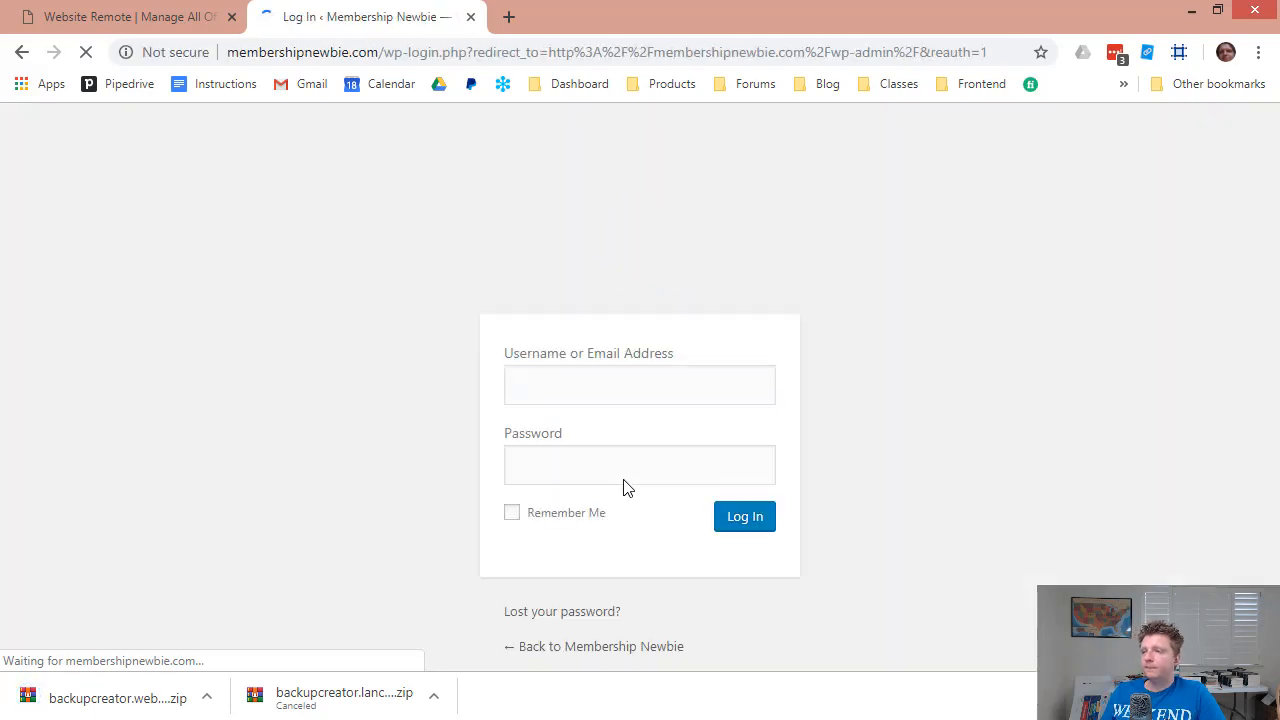
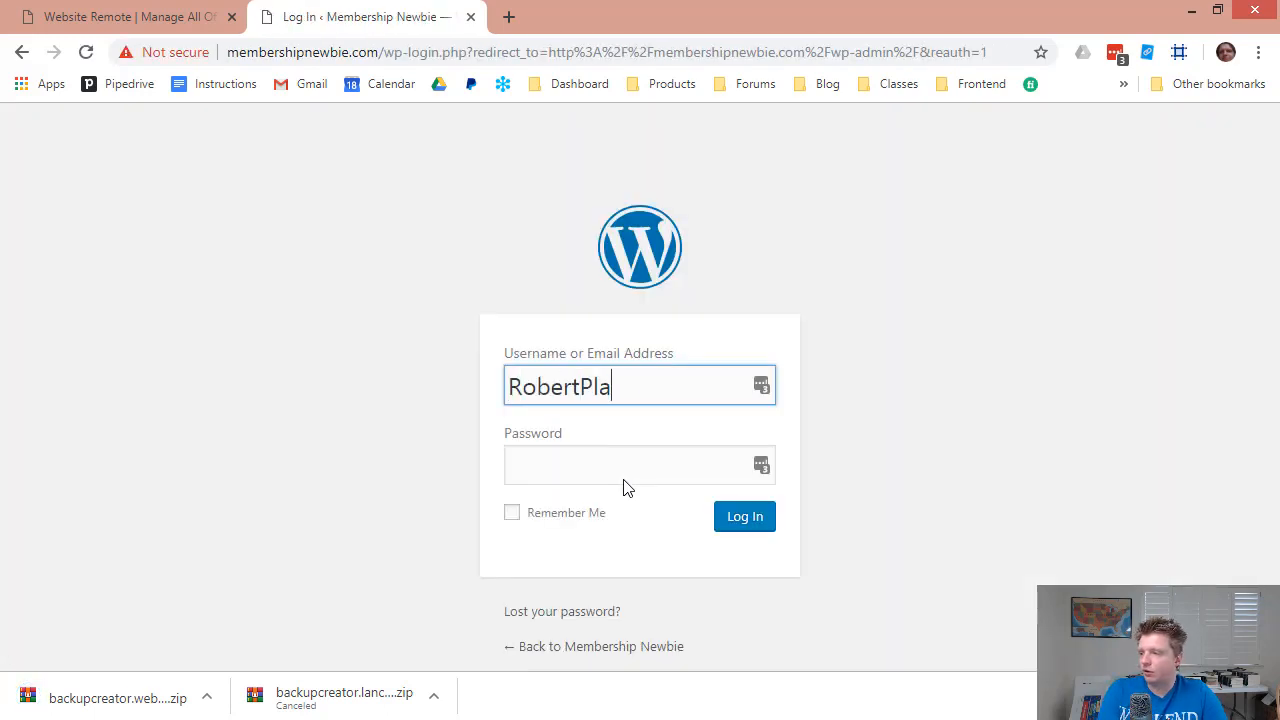
{"action": "key", "text": "Tab"}
{"action": "key", "text": "ctrl+v"}
{"action": "key", "text": "Return"}
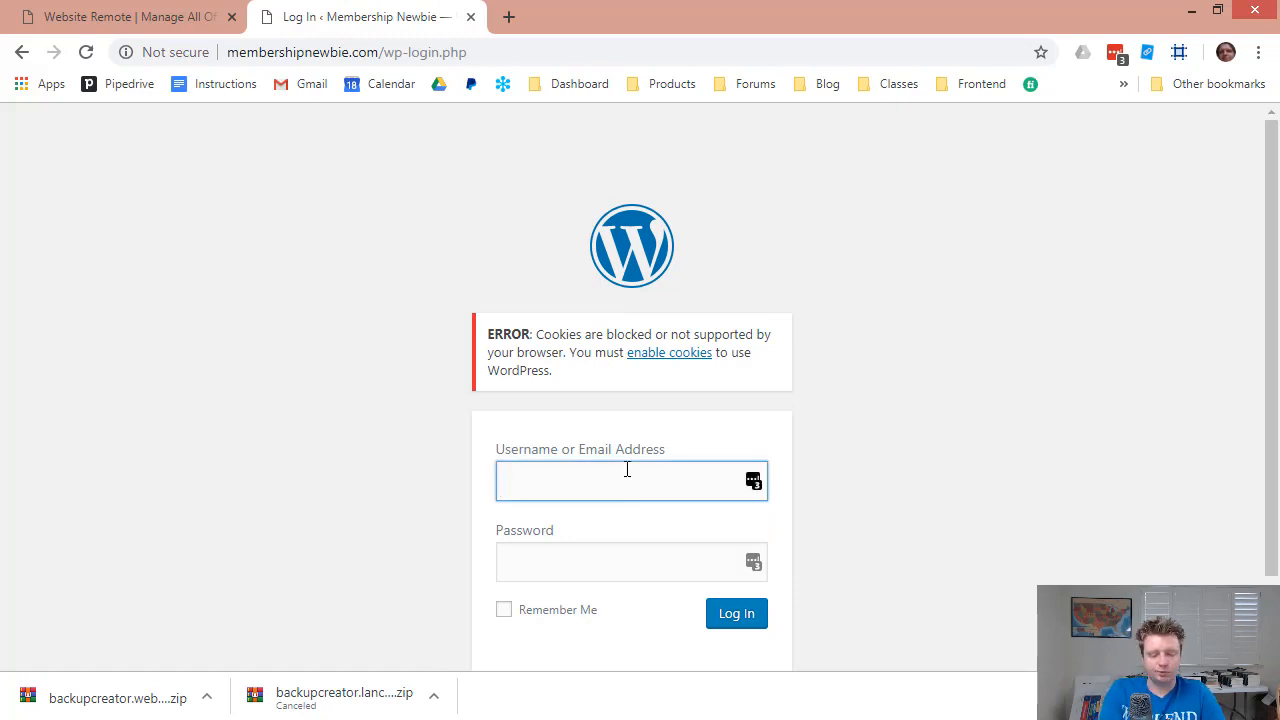
{"action": "key", "text": "Tab"}
{"action": "key", "text": "ctrl+v"}
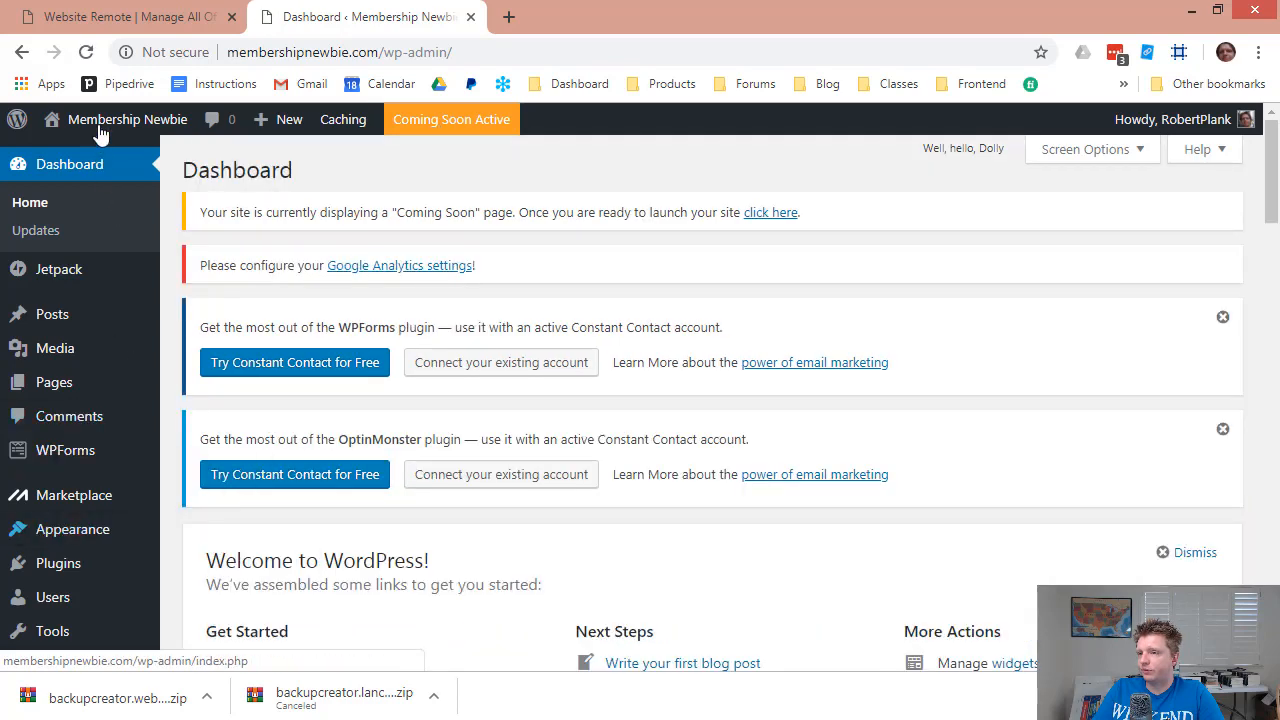
Look over the new site's default 'Hello world!' front page.
{"action": "left_click", "coordinate": [86, 150]}
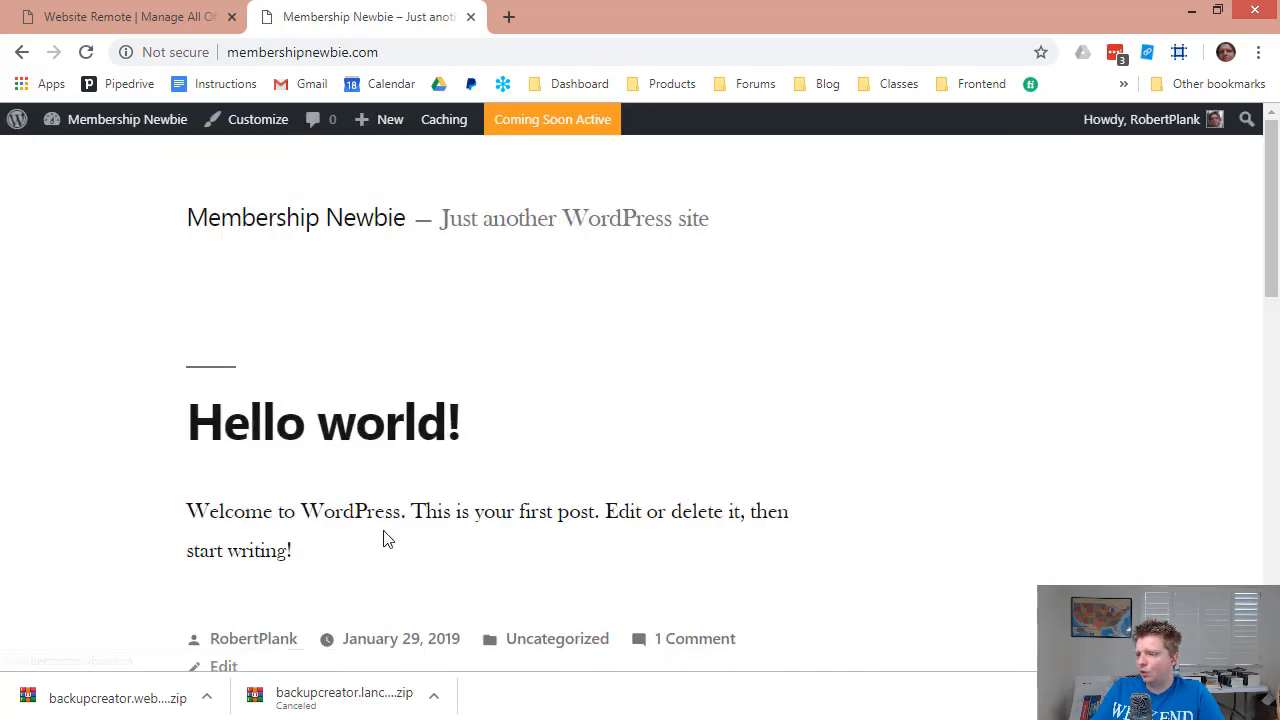
{"action": "scroll", "coordinate": [387, 539], "scroll_direction": "down", "scroll_amount": 10}
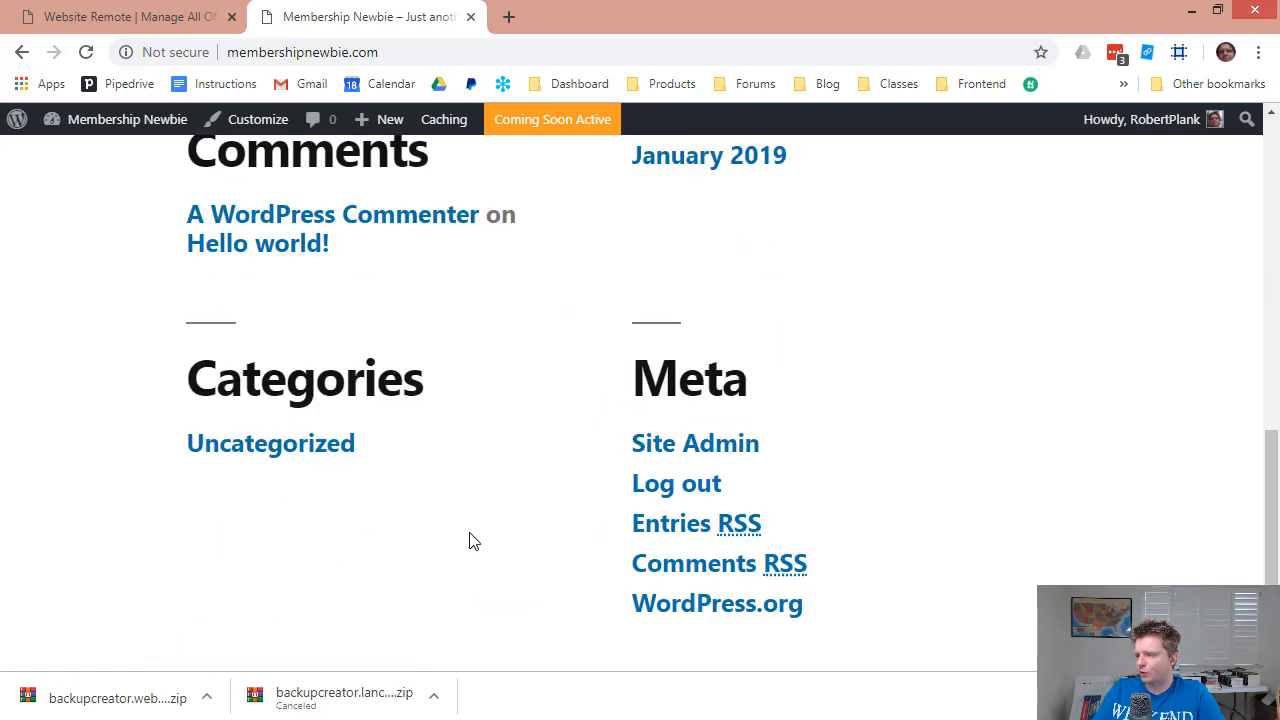
{"action": "scroll", "coordinate": [474, 541], "scroll_direction": "up", "scroll_amount": 10}
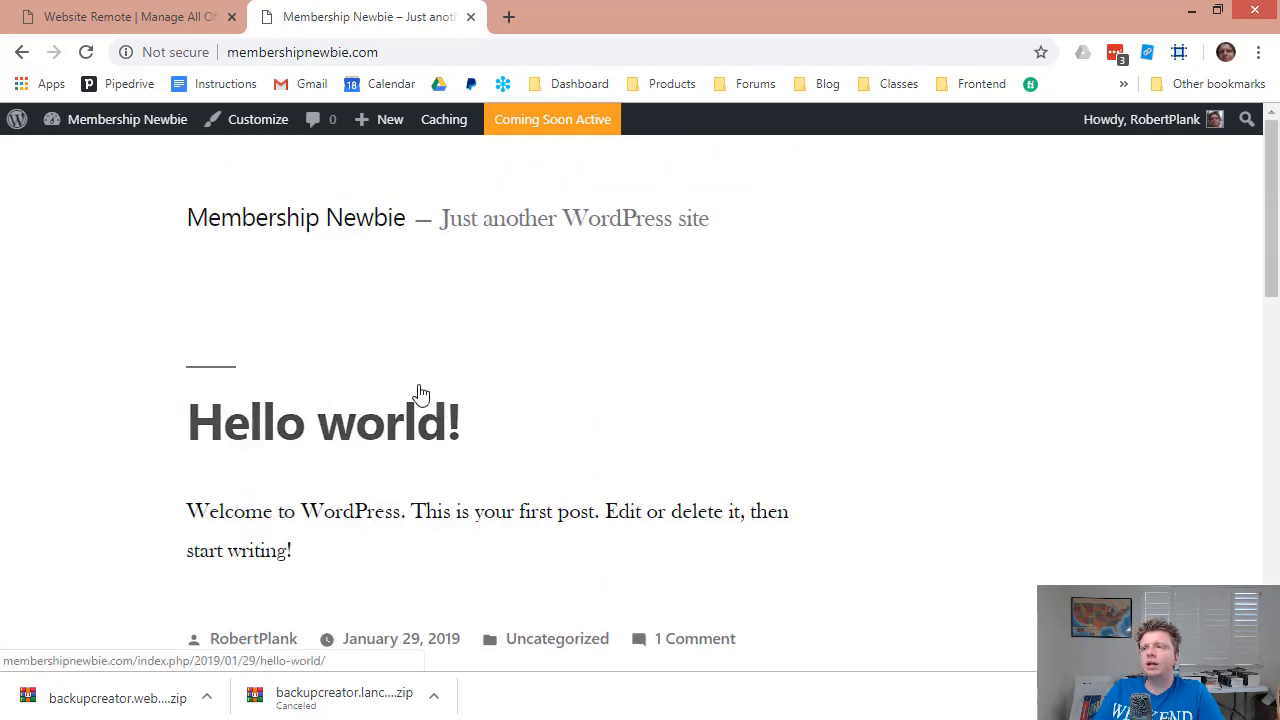
Switch back to the Website Remote blog and scroll through its posts.
{"action": "left_click", "coordinate": [127, 18]}
{"action": "scroll", "coordinate": [260, 295], "scroll_direction": "down", "scroll_amount": 2}
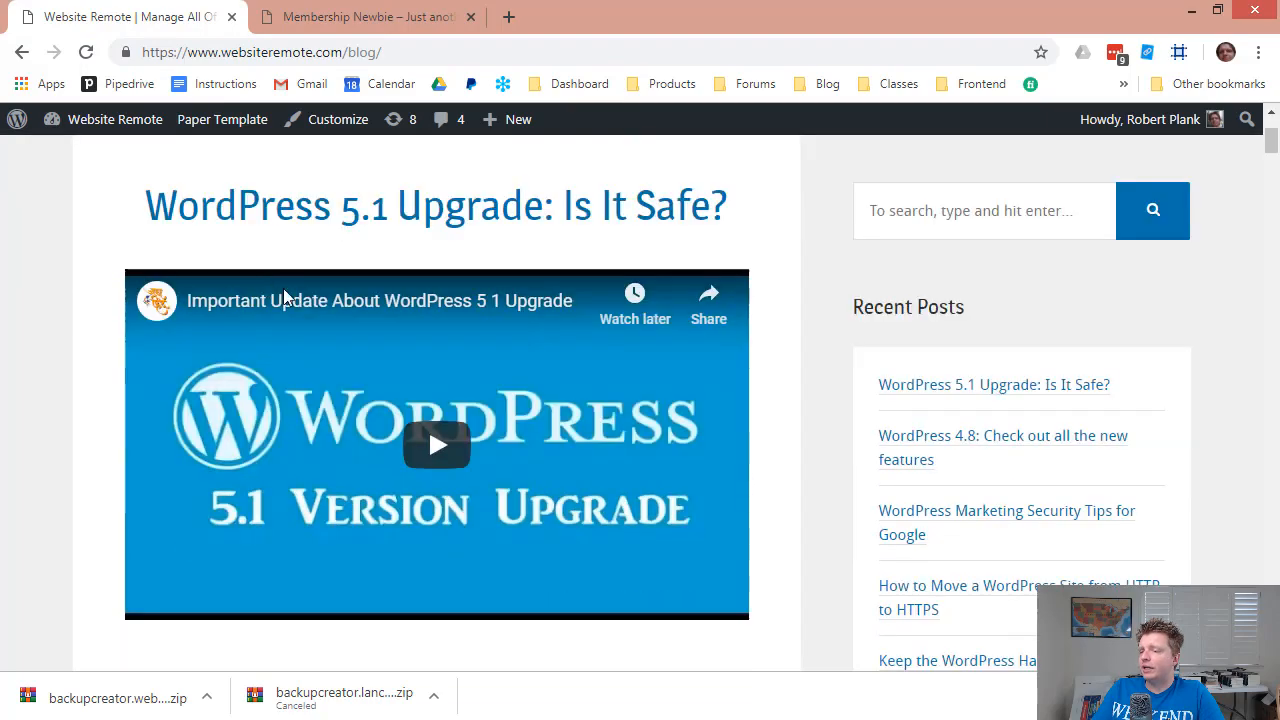
{"action": "scroll", "coordinate": [284, 296], "scroll_direction": "down", "scroll_amount": 8}
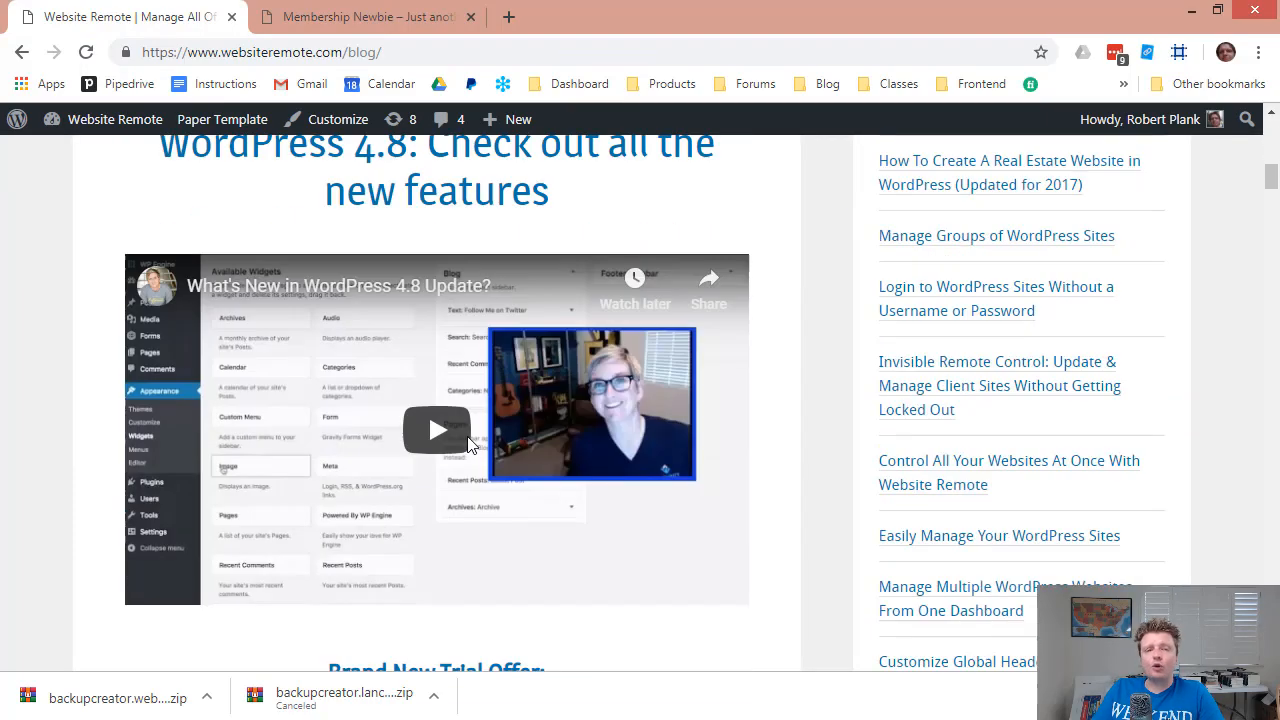
{"action": "scroll", "coordinate": [440, 430], "scroll_direction": "up", "scroll_amount": 2}
{"action": "scroll", "coordinate": [475, 446], "scroll_direction": "down", "scroll_amount": 7}
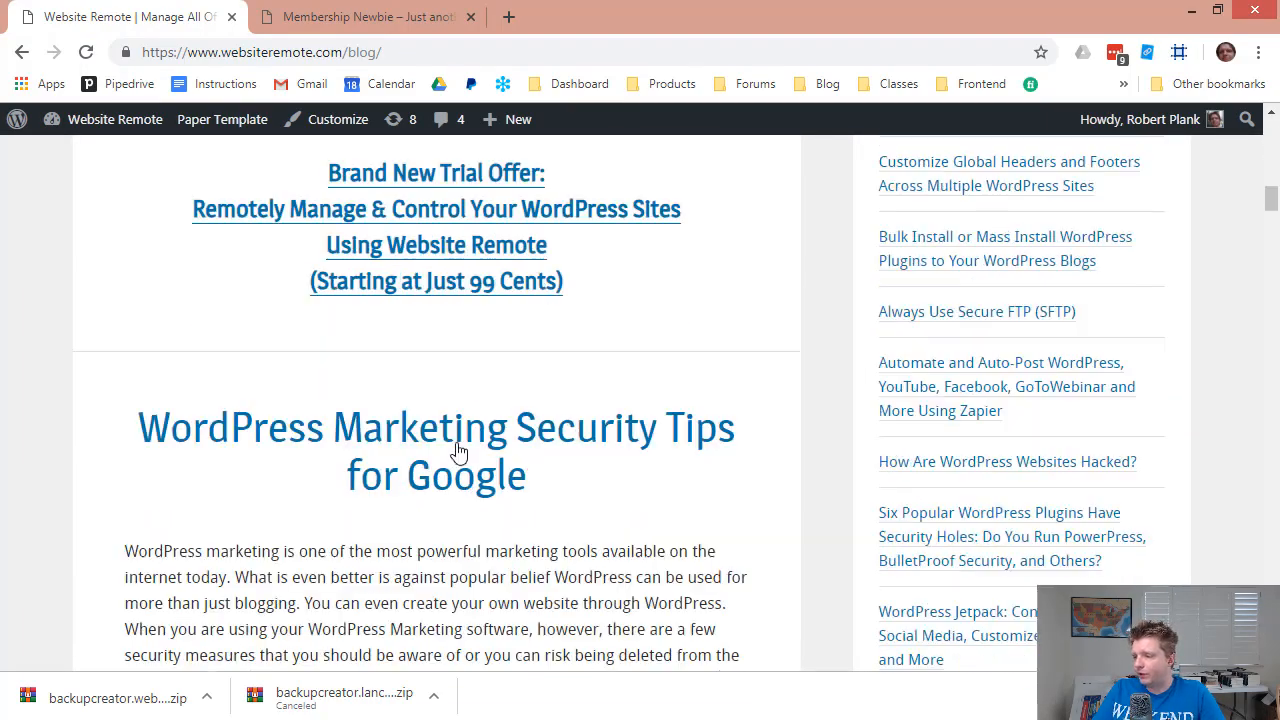
{"action": "scroll", "coordinate": [458, 452], "scroll_direction": "down", "scroll_amount": 5}
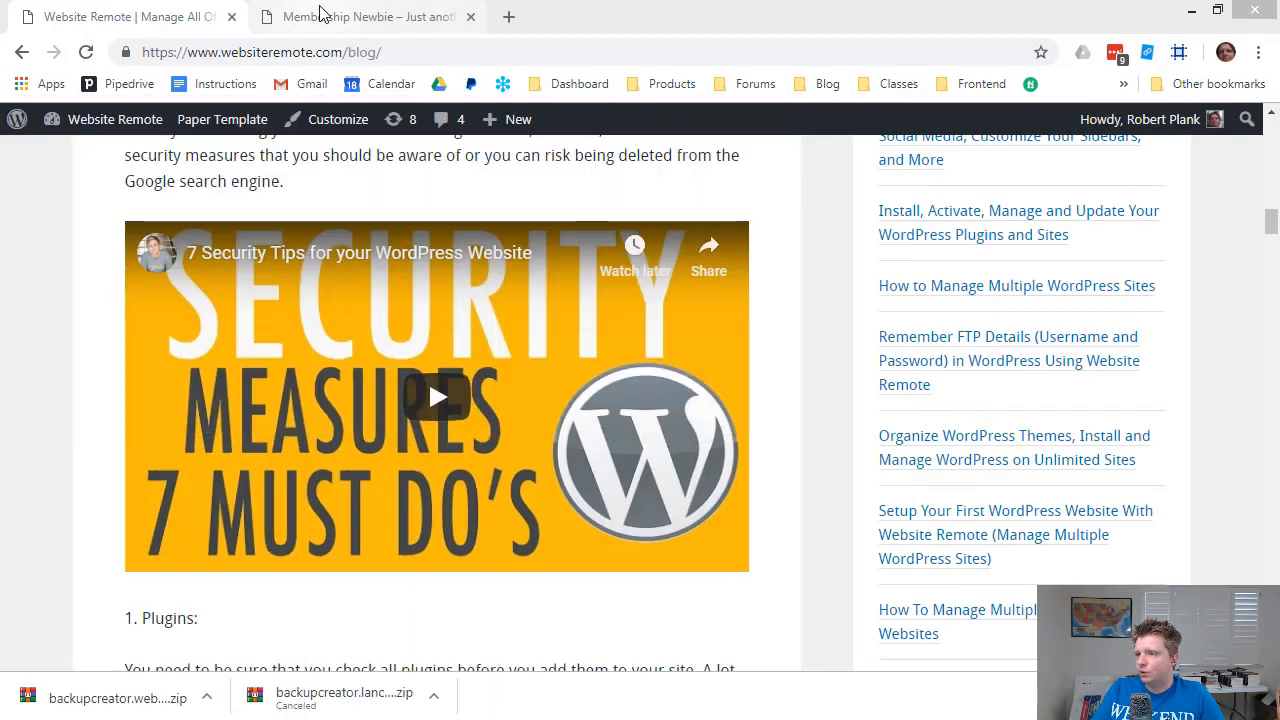
Back on the Membership Newbie site, go to the Add New Plugins page.
{"action": "left_click", "coordinate": [320, 12]}
{"action": "mouse_move", "coordinate": [126, 134]}
{"action": "left_click", "coordinate": [82, 154]}
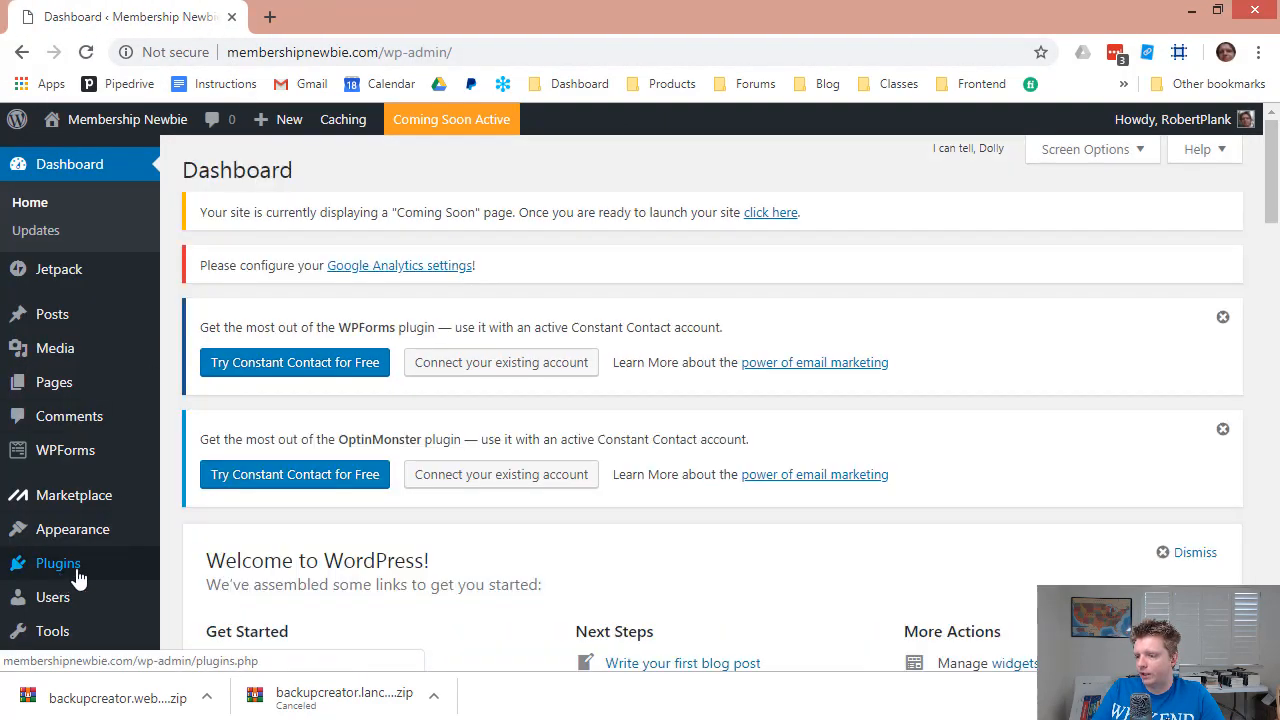
{"action": "mouse_move", "coordinate": [72, 566]}
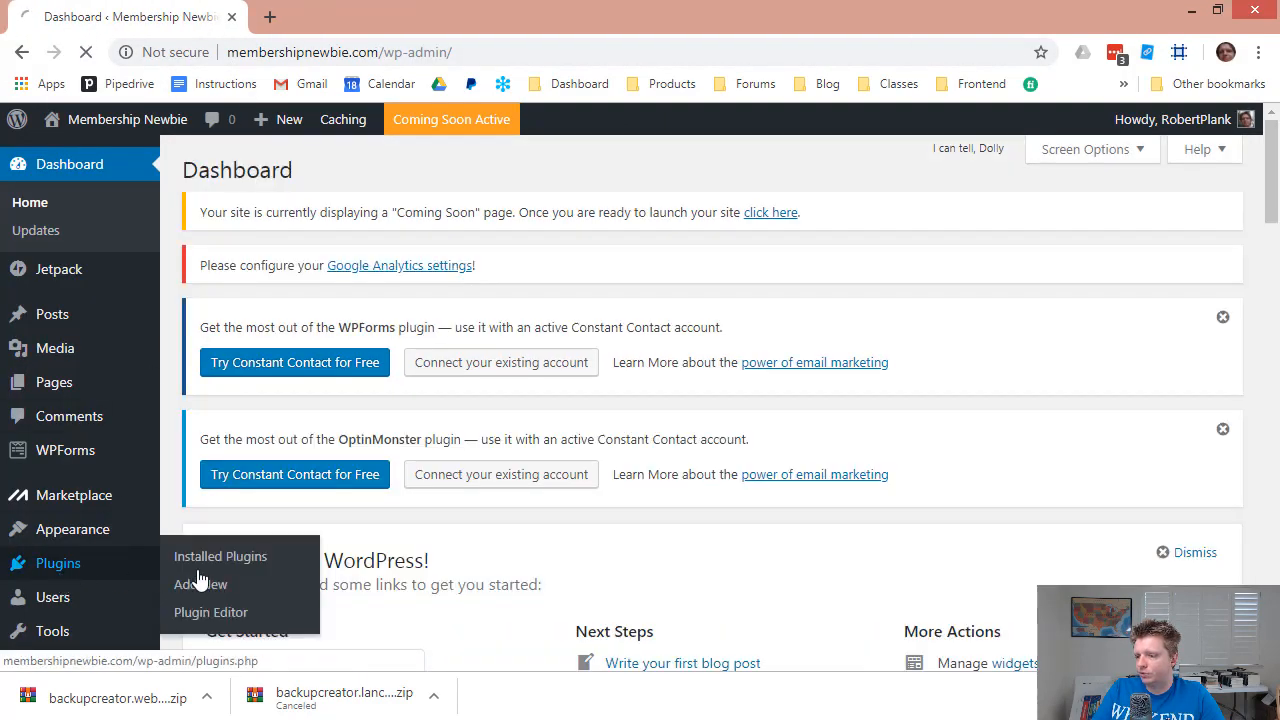
{"action": "left_click", "coordinate": [200, 583]}
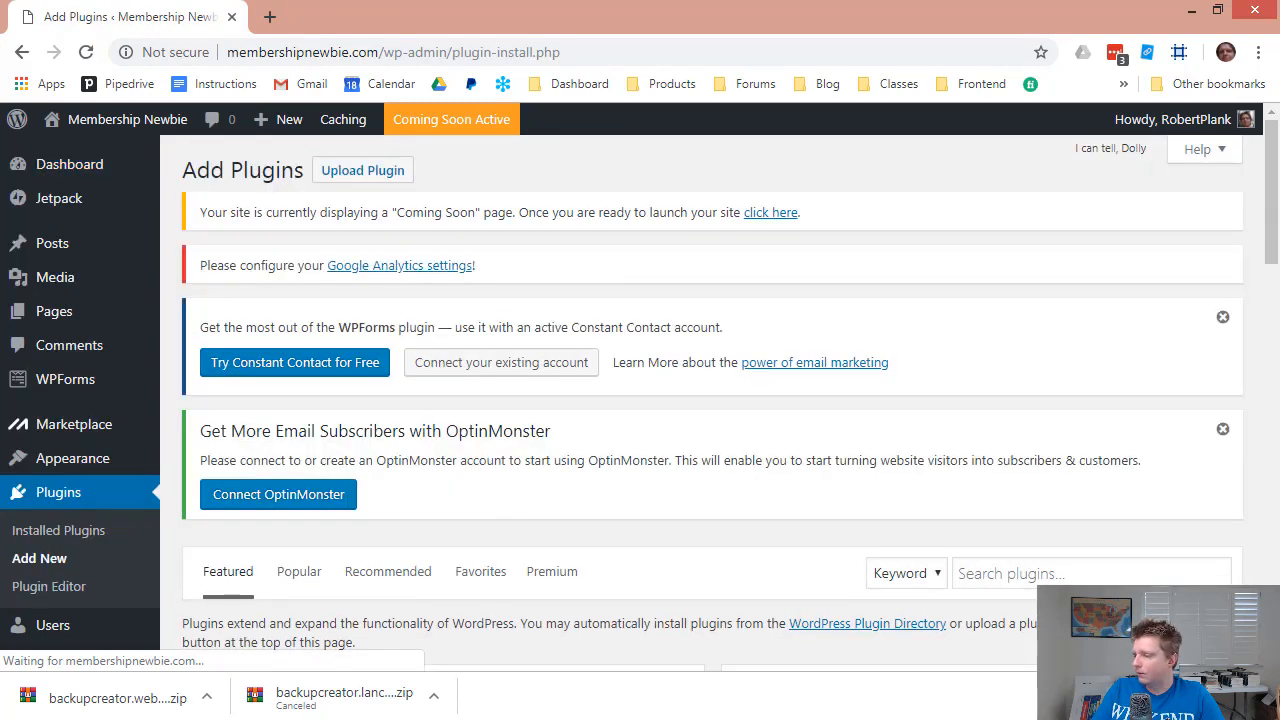
{"action": "left_click", "coordinate": [1263, 697]}
{"action": "scroll", "coordinate": [449, 430], "scroll_direction": "down", "scroll_amount": 2}
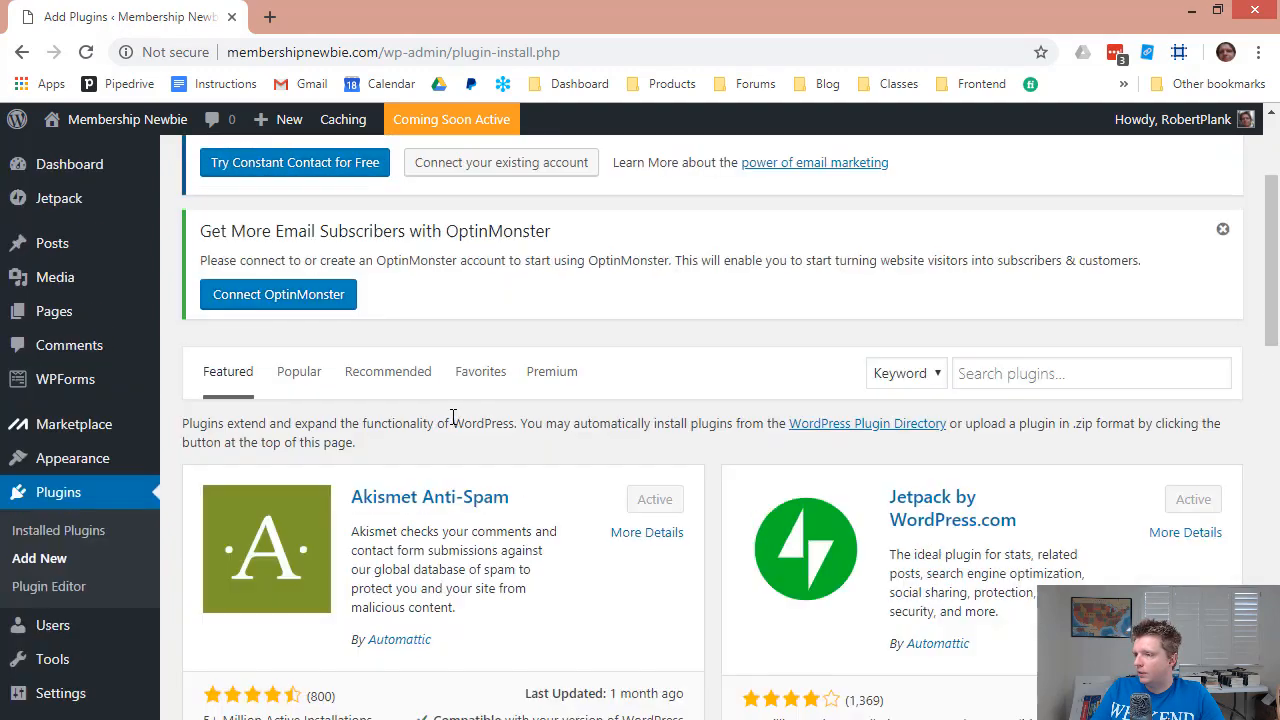
{"action": "scroll", "coordinate": [452, 414], "scroll_direction": "up", "scroll_amount": 3}
Upload and install the plugin file backupcreator-4003-20190313003917.zip.
{"action": "left_click", "coordinate": [365, 172]}
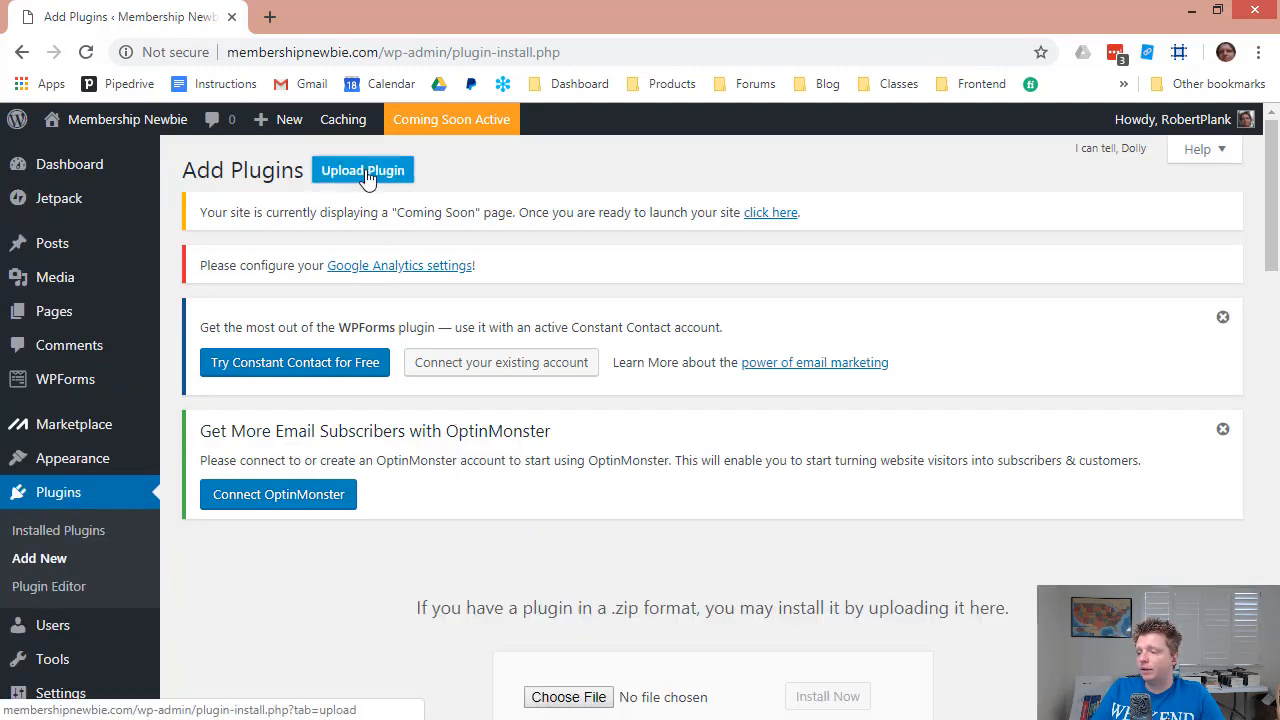
{"action": "scroll", "coordinate": [494, 343], "scroll_direction": "down", "scroll_amount": 3}
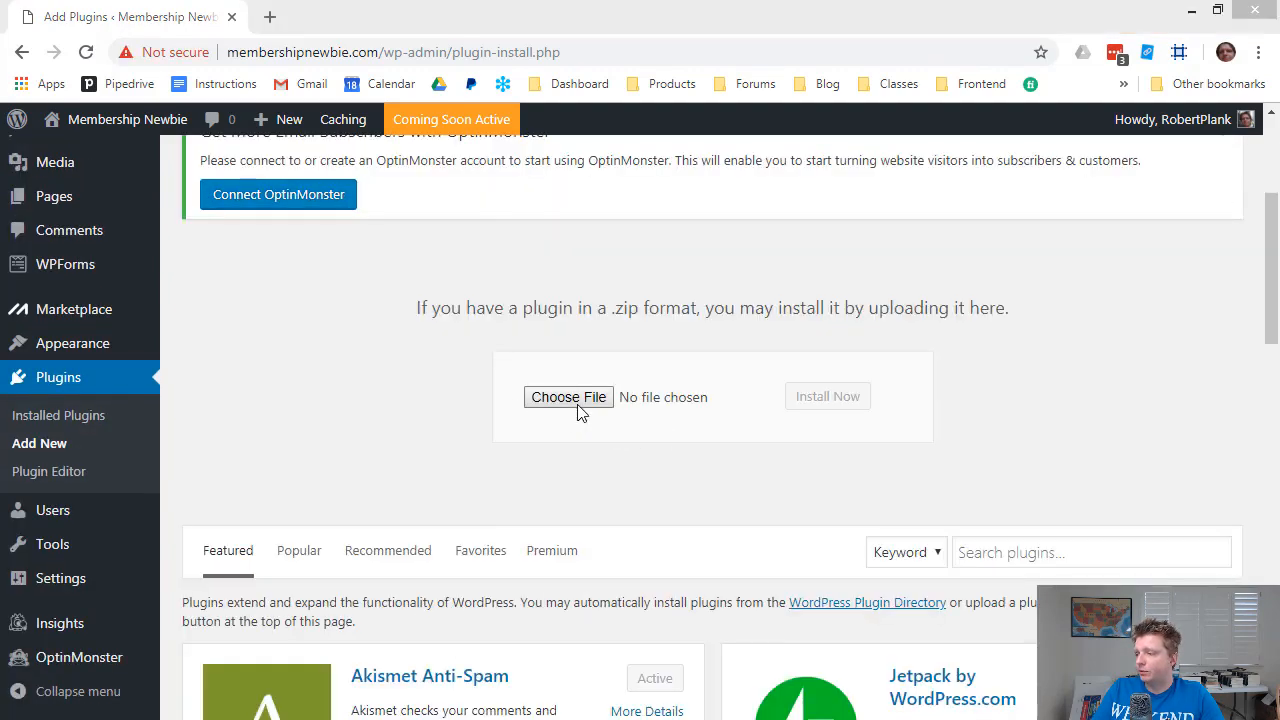
{"action": "left_click", "coordinate": [570, 400]}
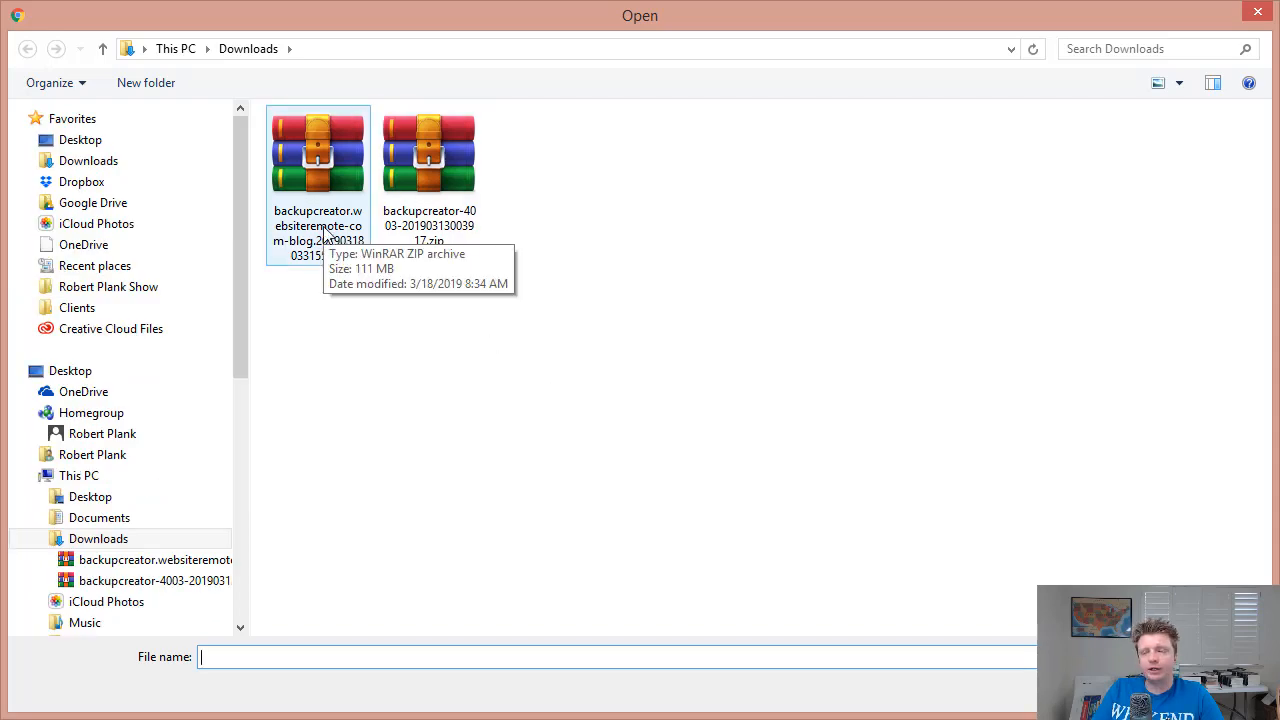
{"action": "double_click", "coordinate": [422, 218]}
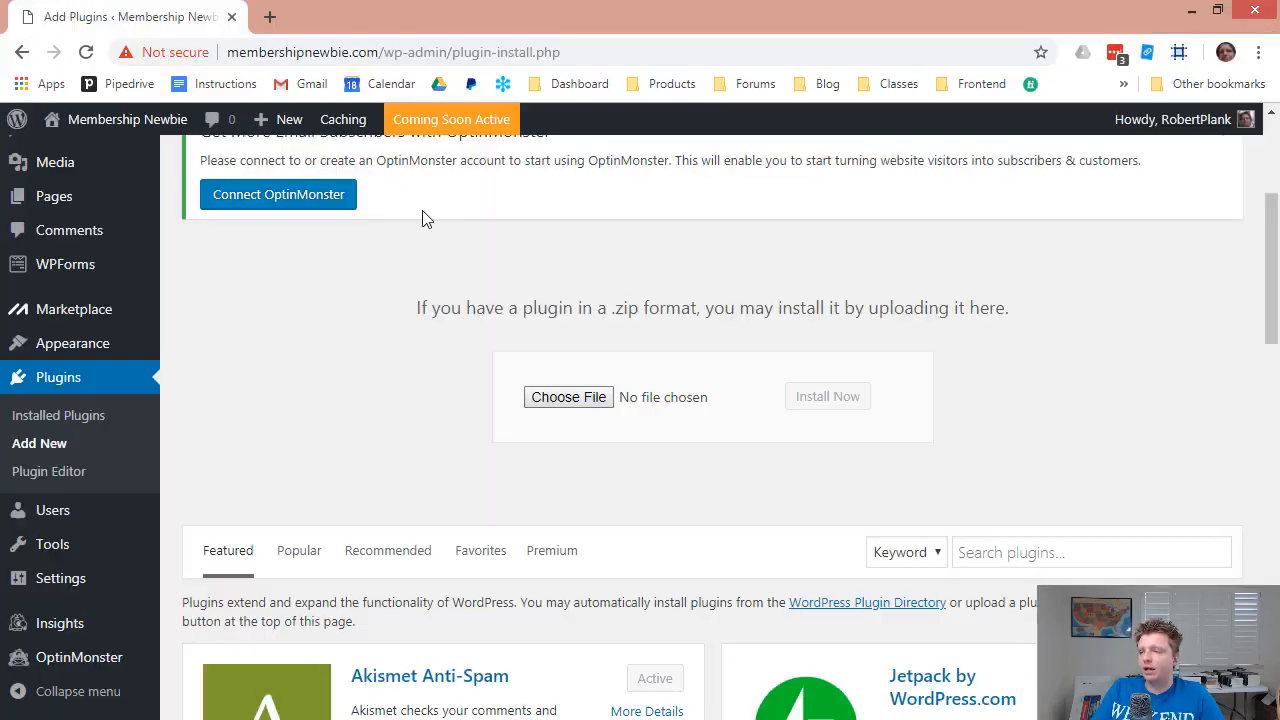
{"action": "left_click", "coordinate": [852, 402]}
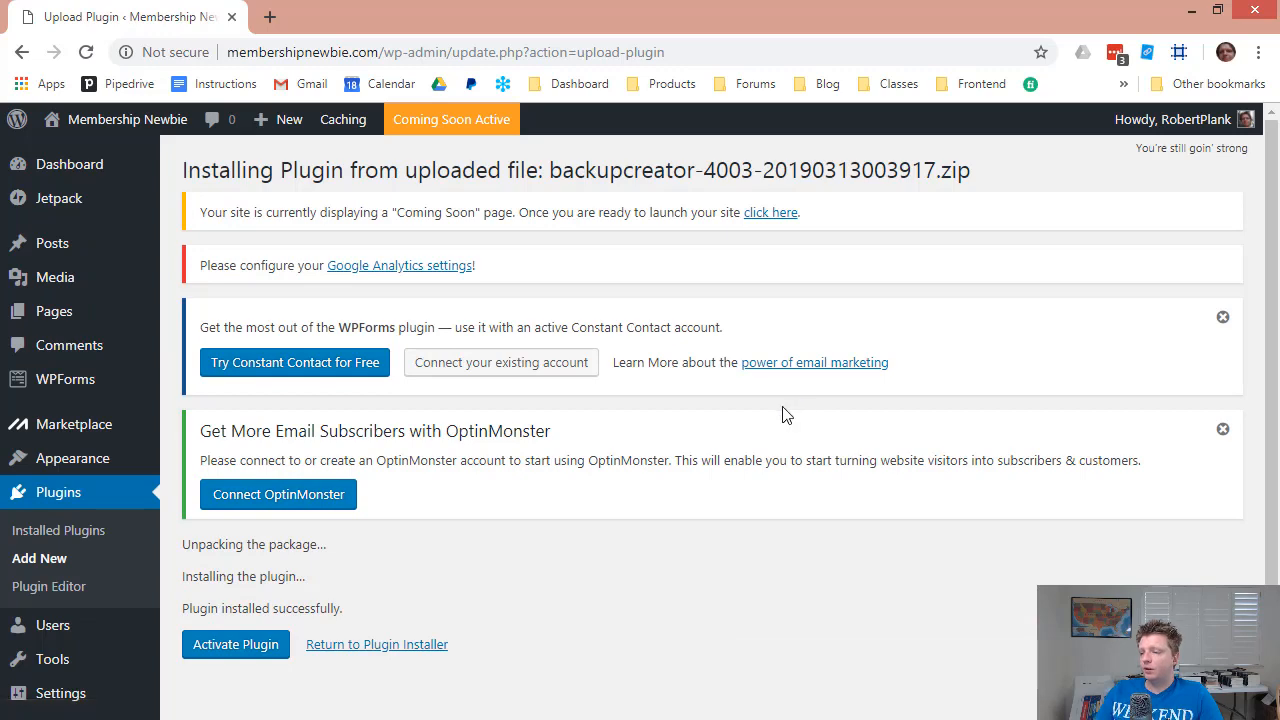
Activate the Backup Creator plugin and save its licence details.
{"action": "scroll", "coordinate": [267, 493], "scroll_direction": "down", "scroll_amount": 1}
{"action": "left_click", "coordinate": [250, 530]}
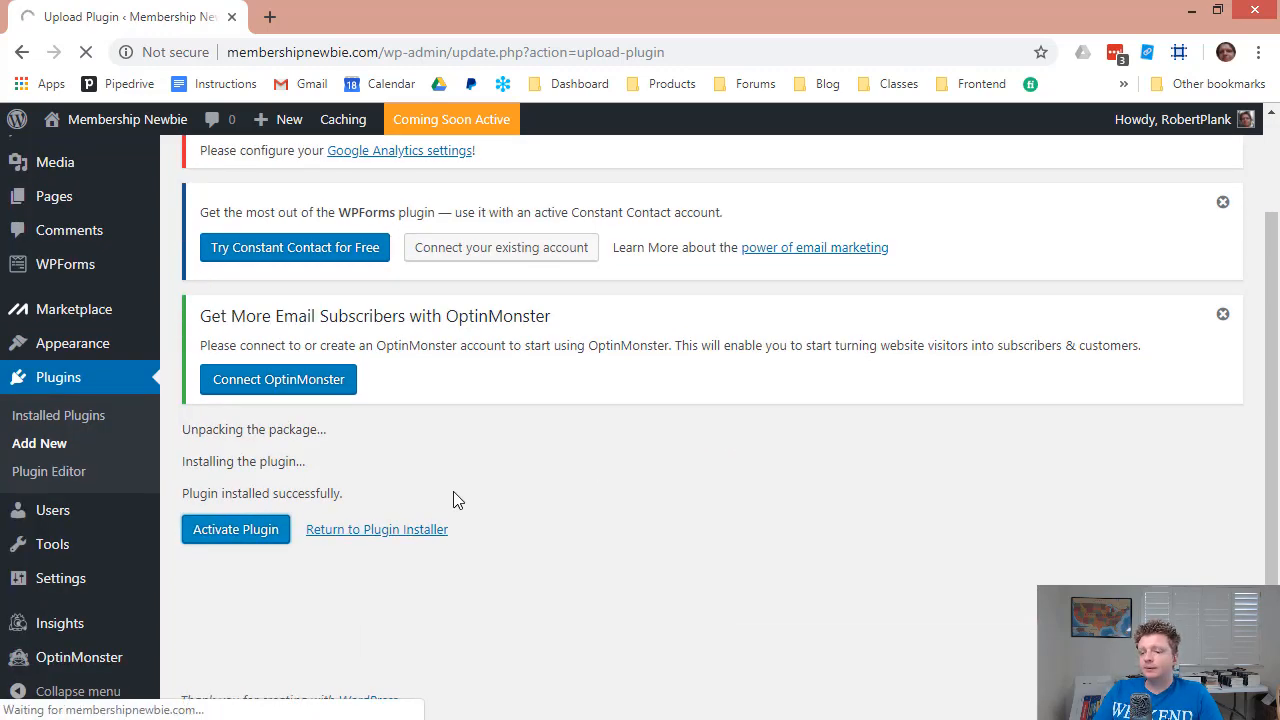
{"action": "scroll", "coordinate": [454, 490], "scroll_direction": "down", "scroll_amount": 2}
{"action": "left_click", "coordinate": [279, 622]}
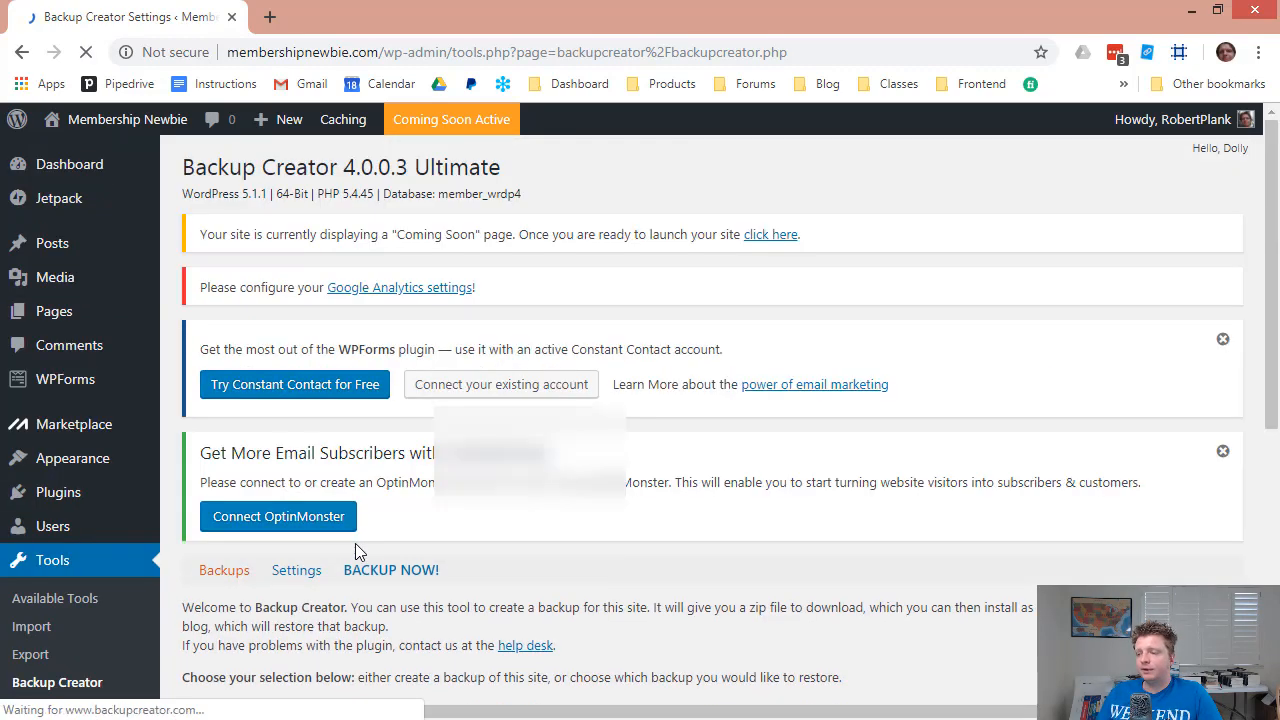
Select cloud backup backupcreator.websiteremote-com-blog.20190318033155.zip as restore source, then visit the front page.
{"action": "scroll", "coordinate": [473, 428], "scroll_direction": "down", "scroll_amount": 4}
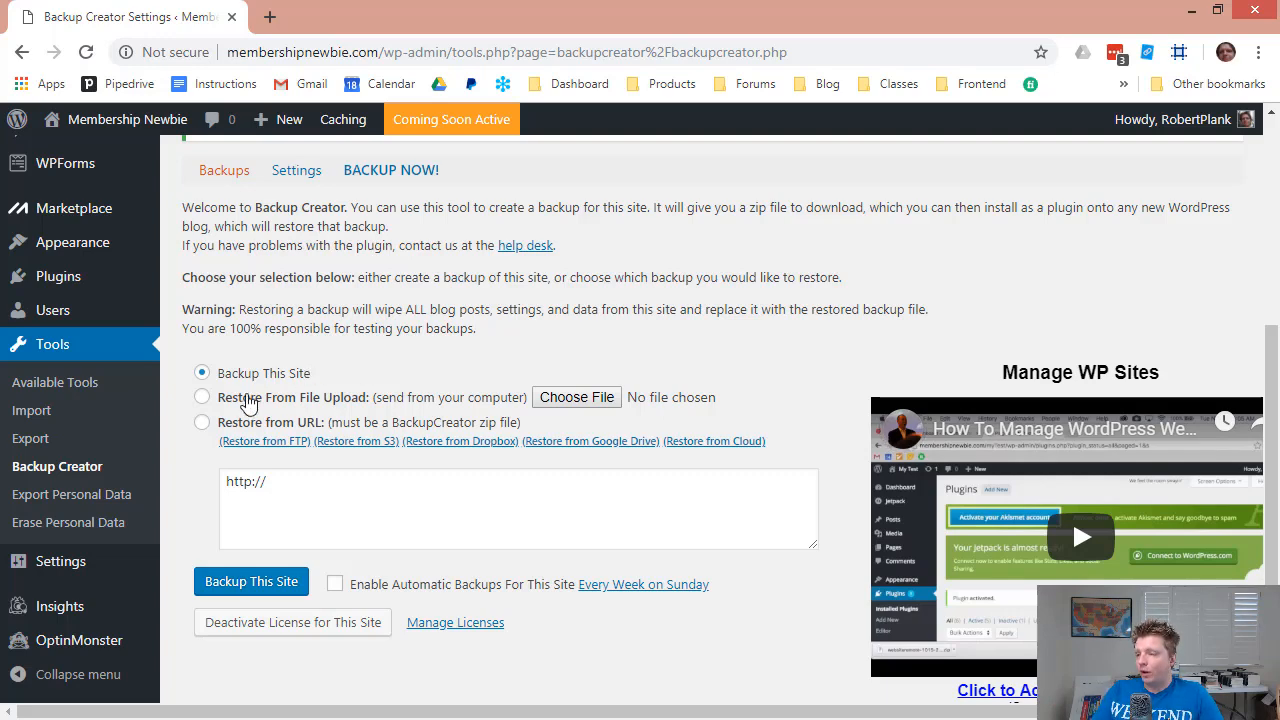
{"action": "left_click", "coordinate": [203, 400]}
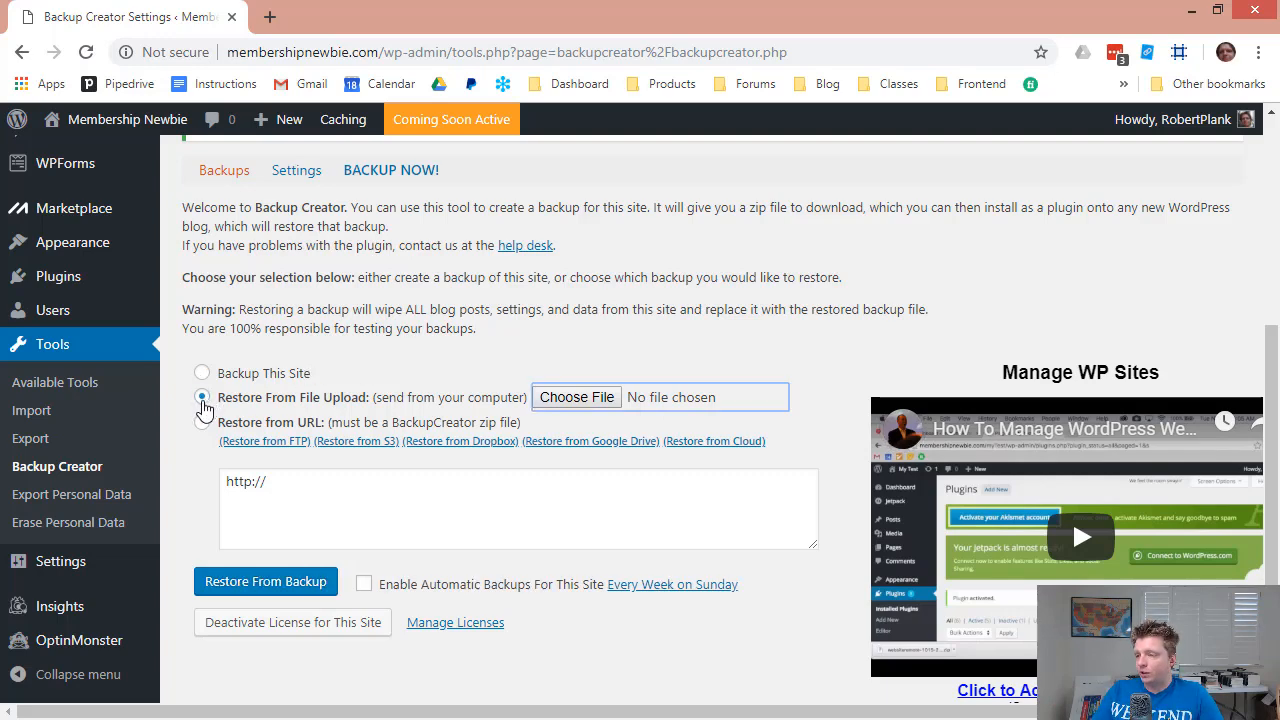
{"action": "left_click", "coordinate": [563, 397]}
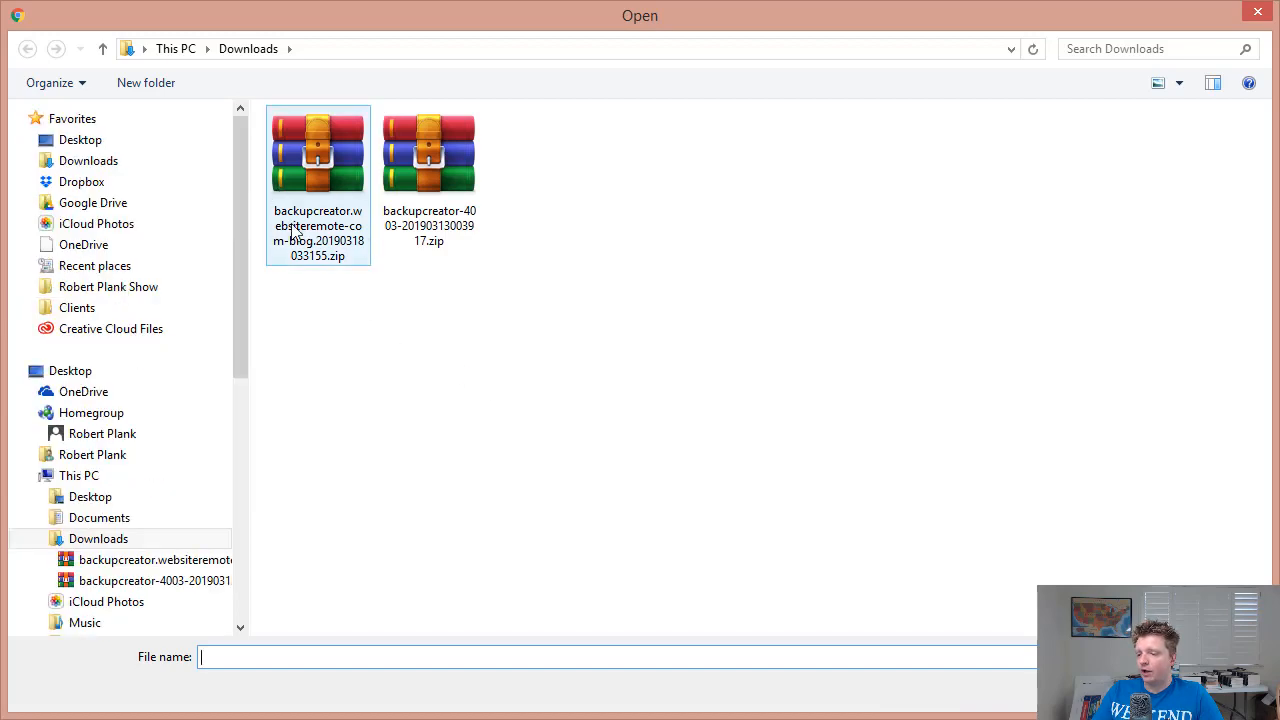
{"action": "key", "text": "Escape"}
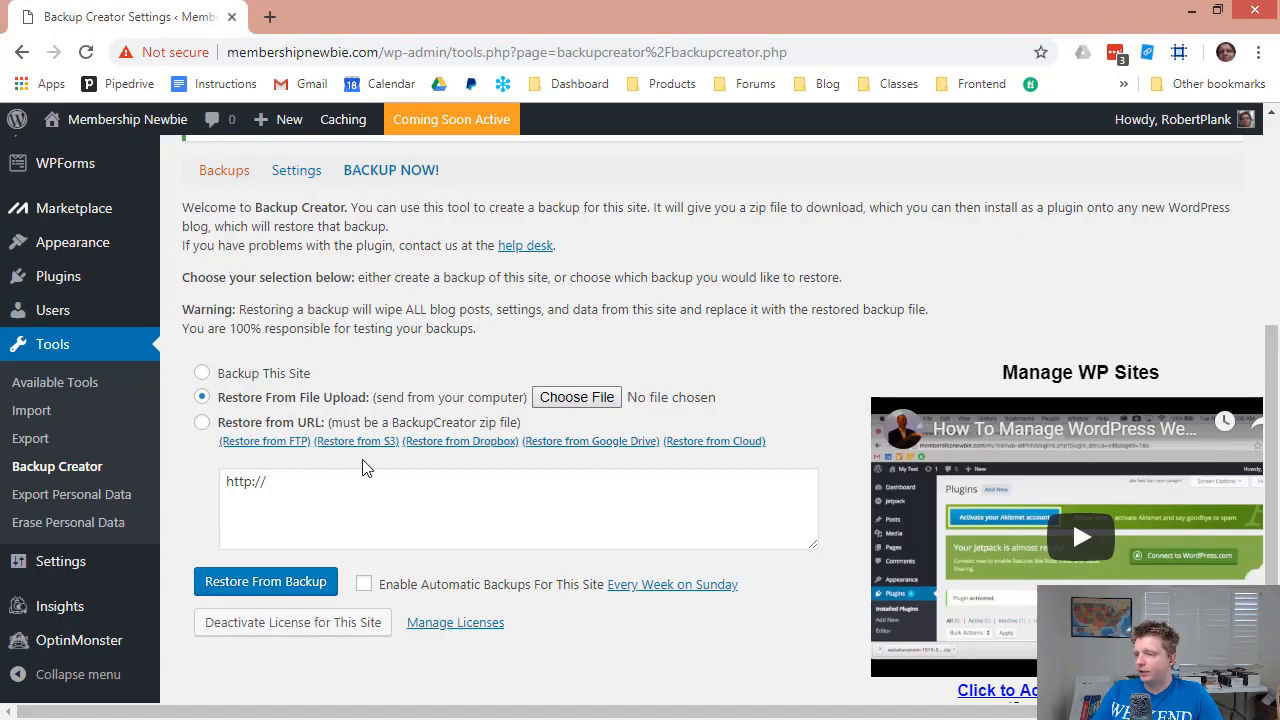
{"action": "left_click", "coordinate": [202, 423]}
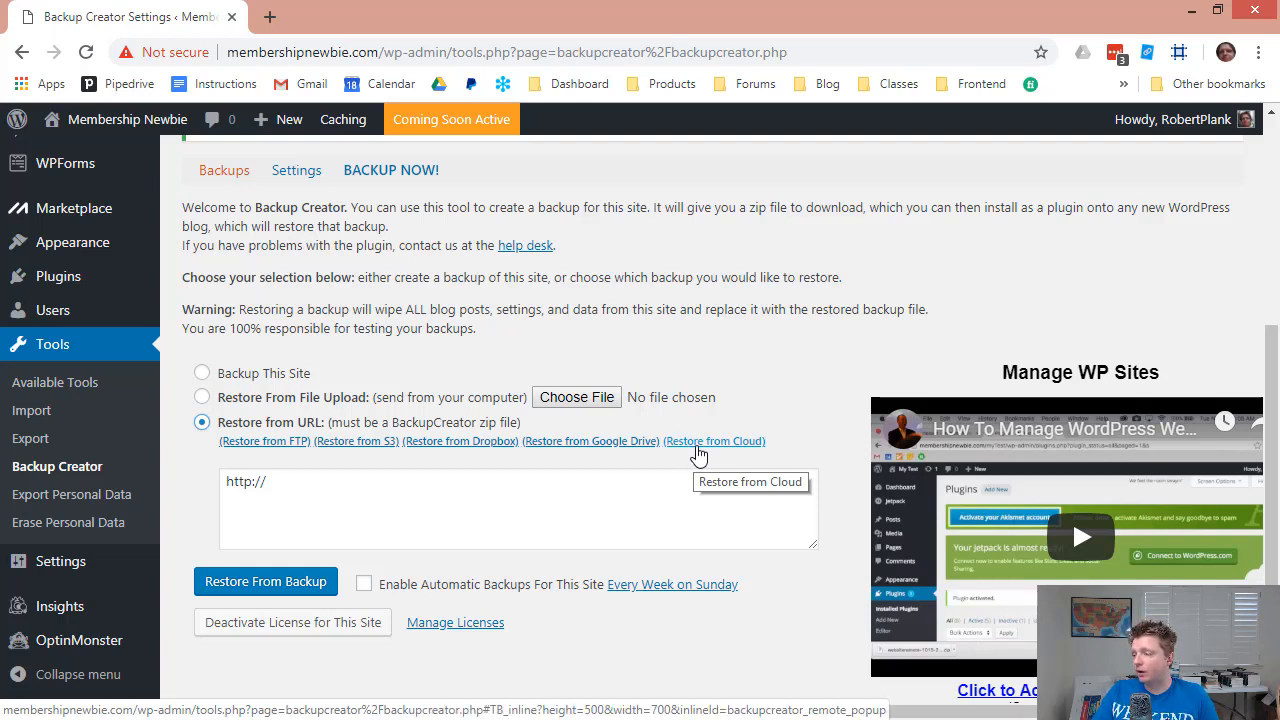
{"action": "left_click", "coordinate": [698, 450]}
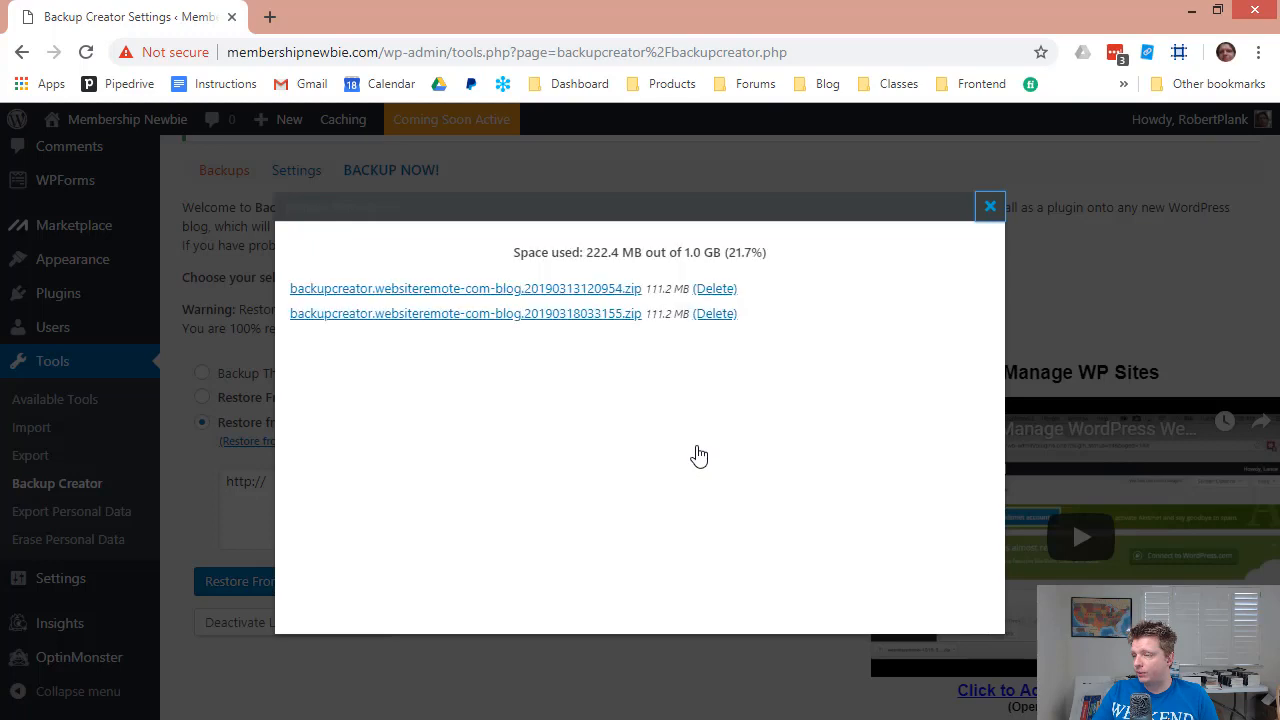
{"action": "left_click", "coordinate": [574, 314]}
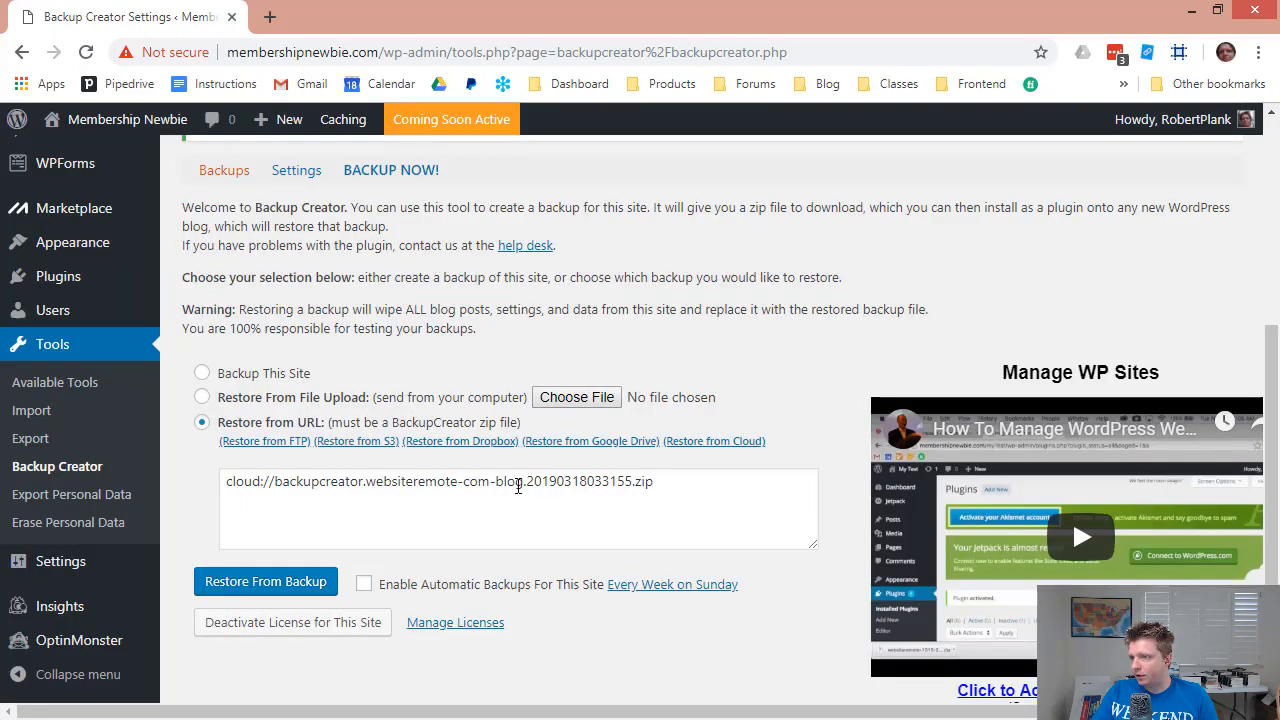
{"action": "mouse_move", "coordinate": [100, 122]}
{"action": "left_click", "coordinate": [90, 160]}
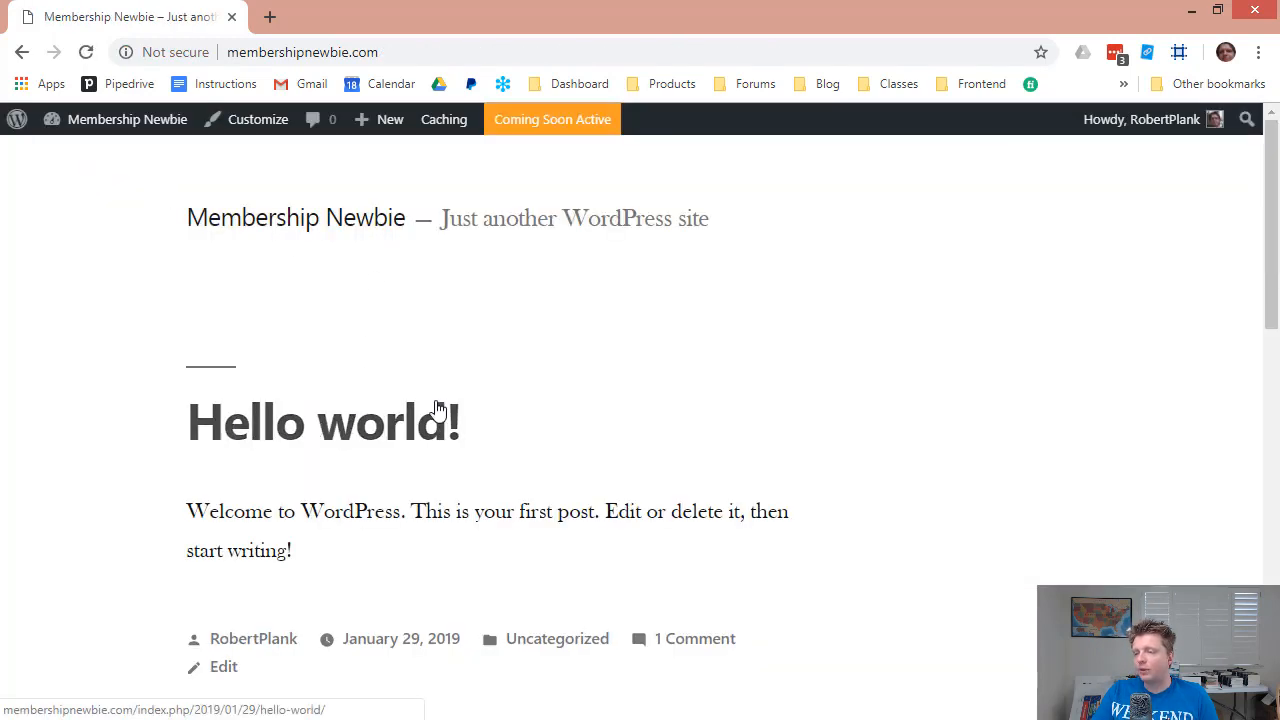
Scroll through the default Hello world front page, then go back to the Dashboard.
{"action": "scroll", "coordinate": [414, 430], "scroll_direction": "down", "scroll_amount": 9}
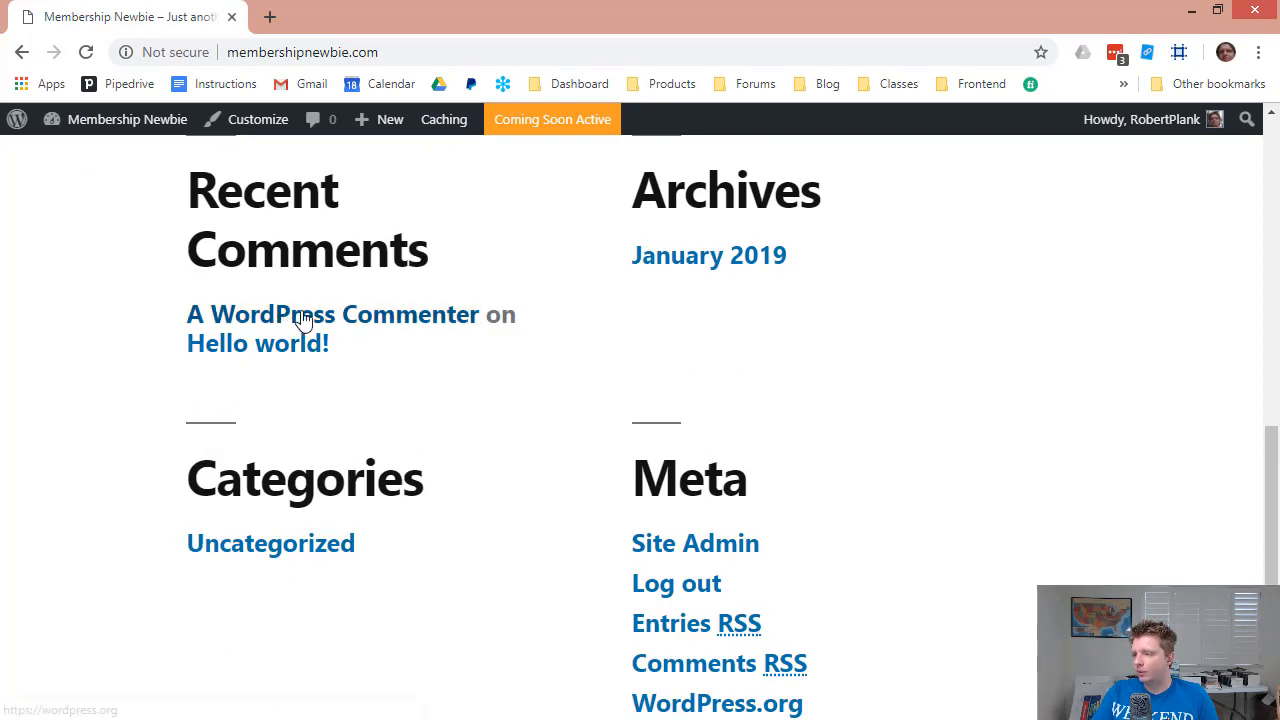
{"action": "scroll", "coordinate": [329, 366], "scroll_direction": "down", "scroll_amount": 2}
{"action": "scroll", "coordinate": [370, 426], "scroll_direction": "up", "scroll_amount": 5}
{"action": "scroll", "coordinate": [370, 426], "scroll_direction": "up", "scroll_amount": 6}
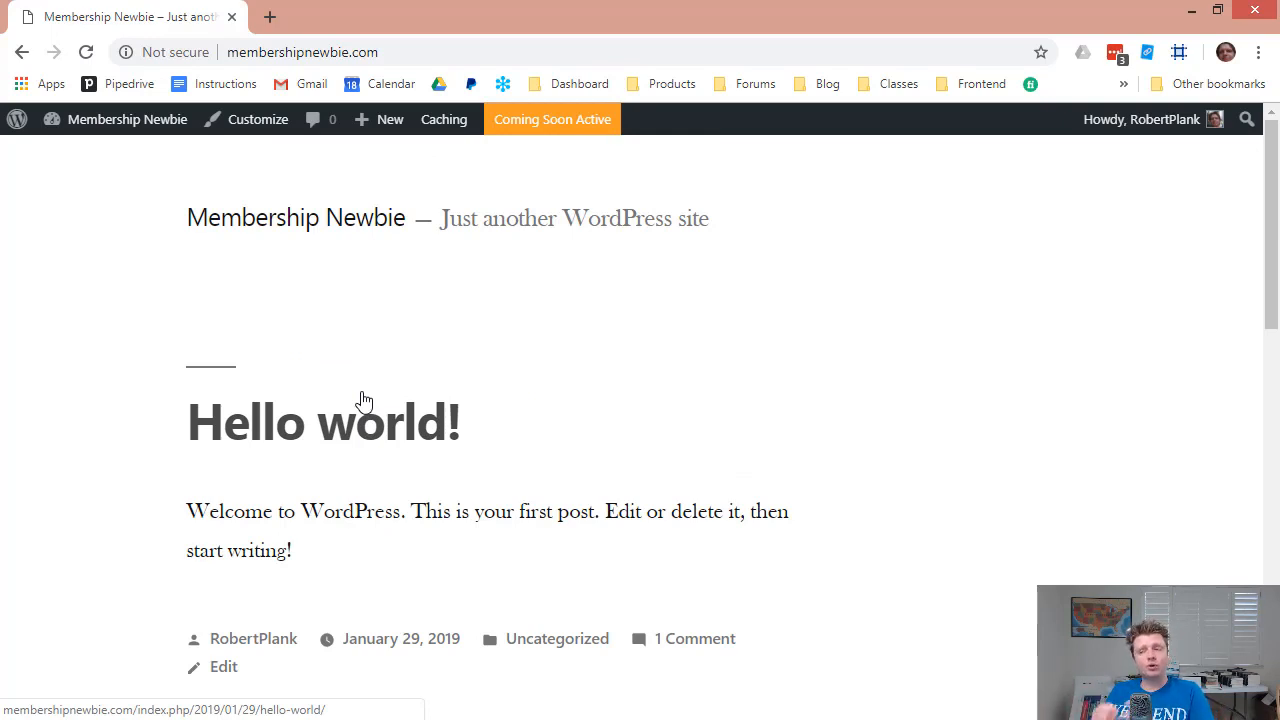
{"action": "mouse_move", "coordinate": [163, 120]}
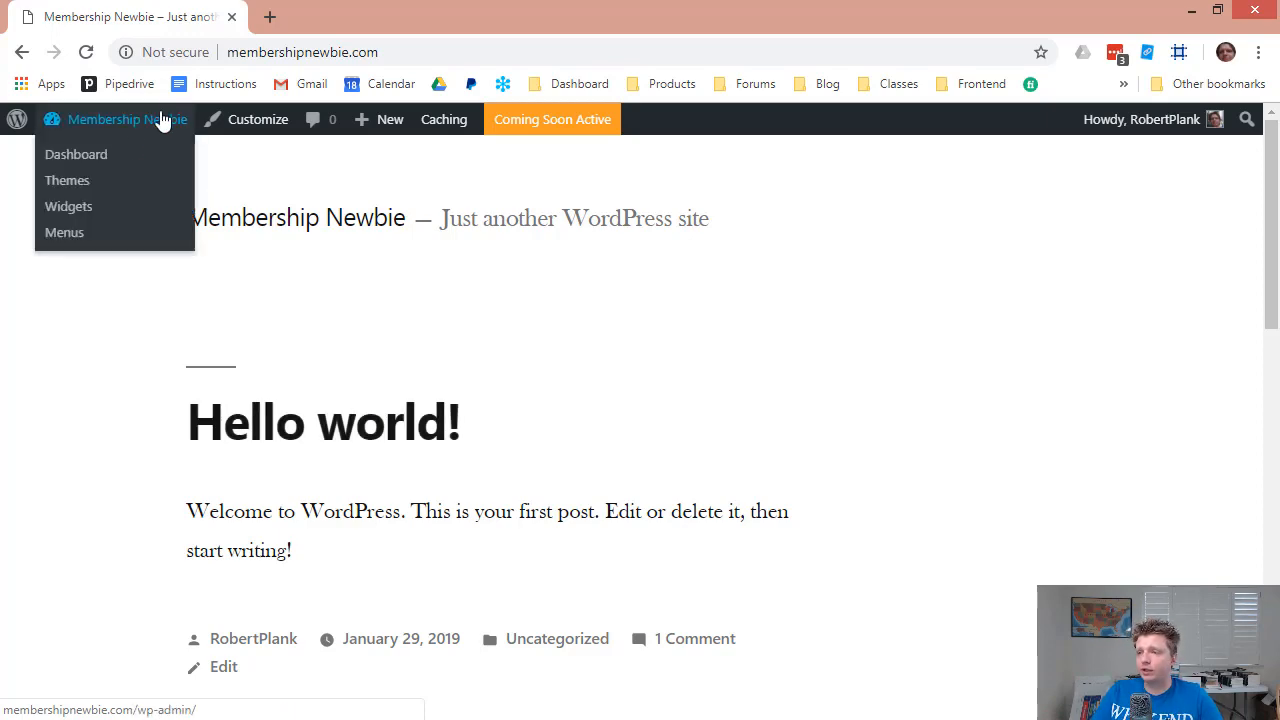
{"action": "left_click", "coordinate": [106, 156]}
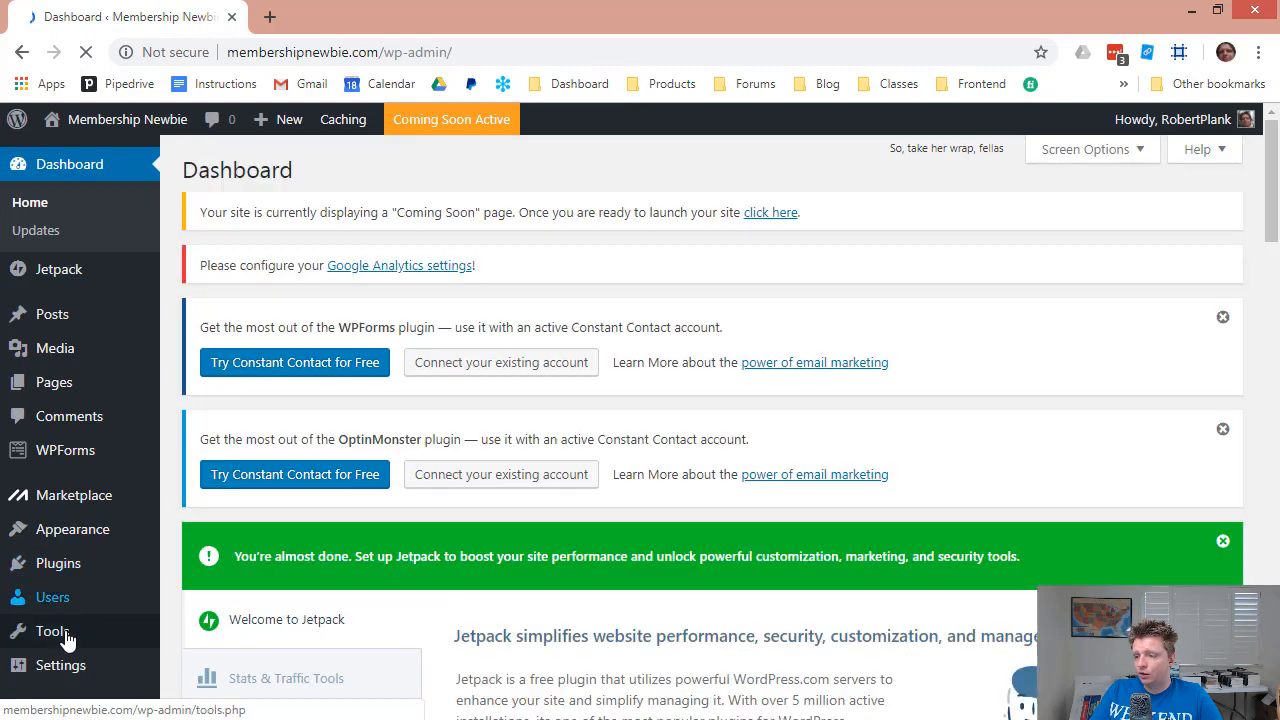
In Backup Creator, restore from cloud backup …20190318033155.zip and confirm replacing the site.
{"action": "mouse_move", "coordinate": [120, 645]}
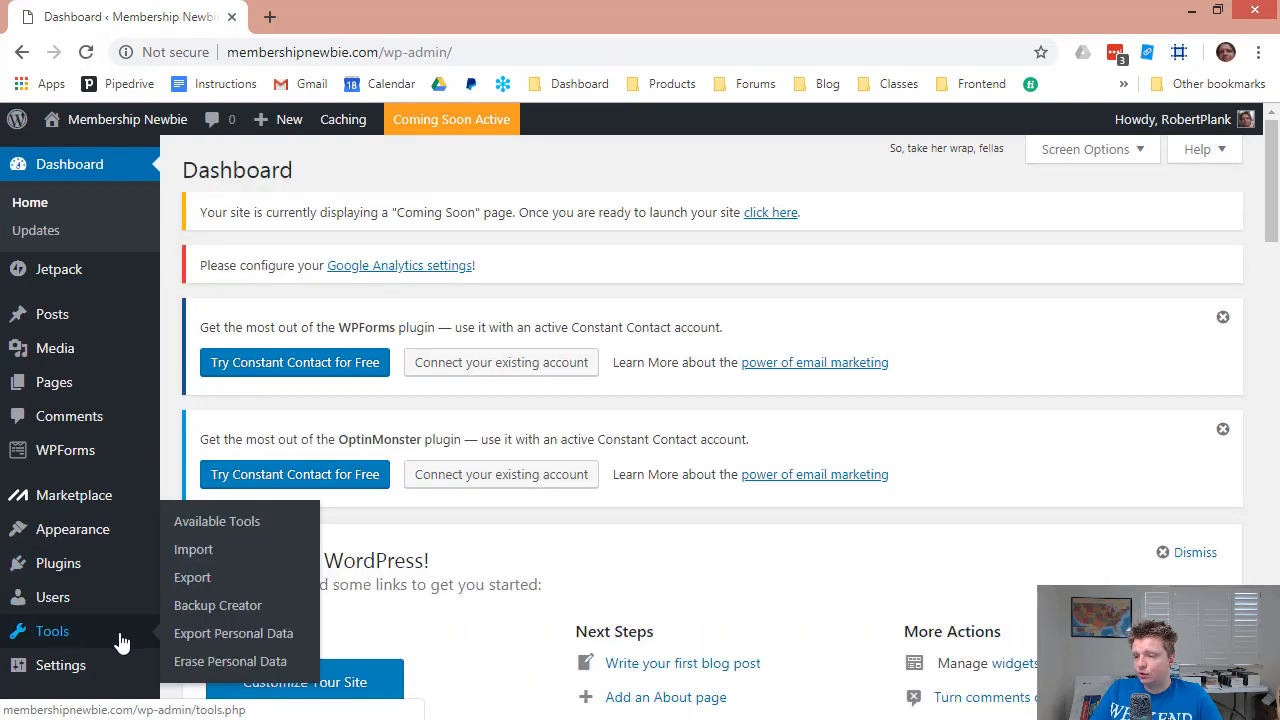
{"action": "left_click", "coordinate": [211, 612]}
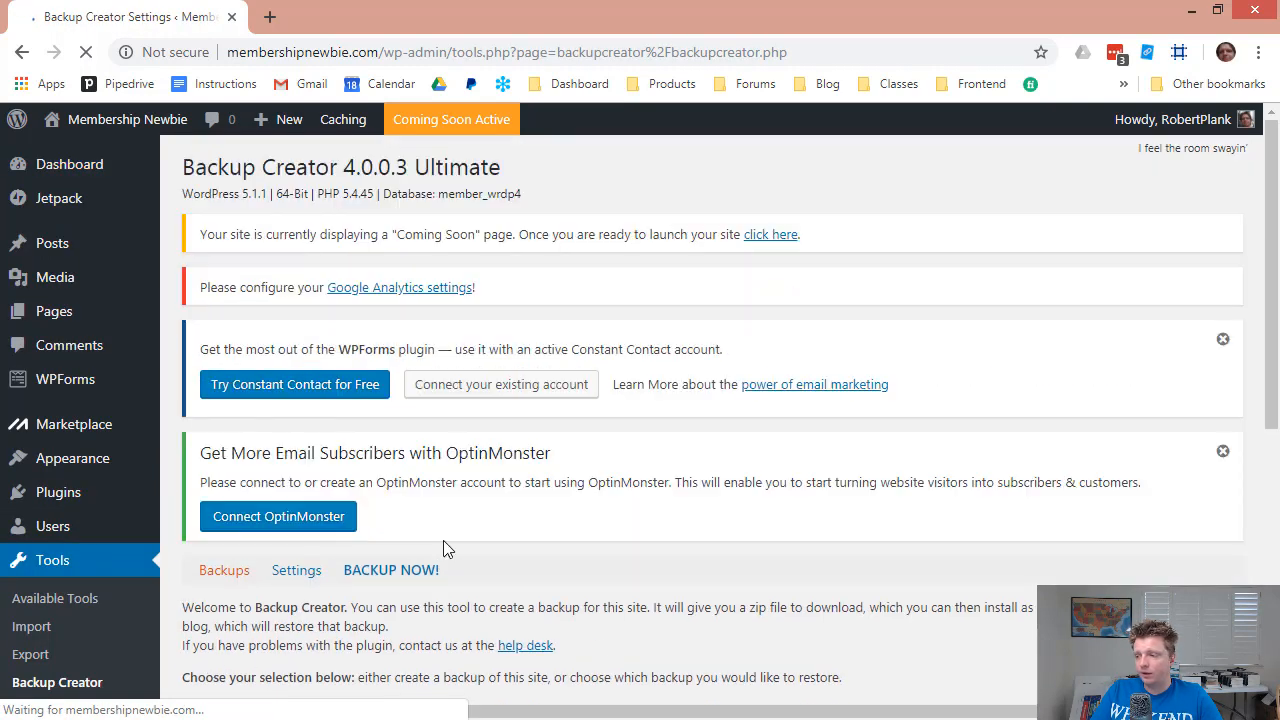
{"action": "scroll", "coordinate": [445, 548], "scroll_direction": "down", "scroll_amount": 6}
{"action": "left_click", "coordinate": [731, 349]}
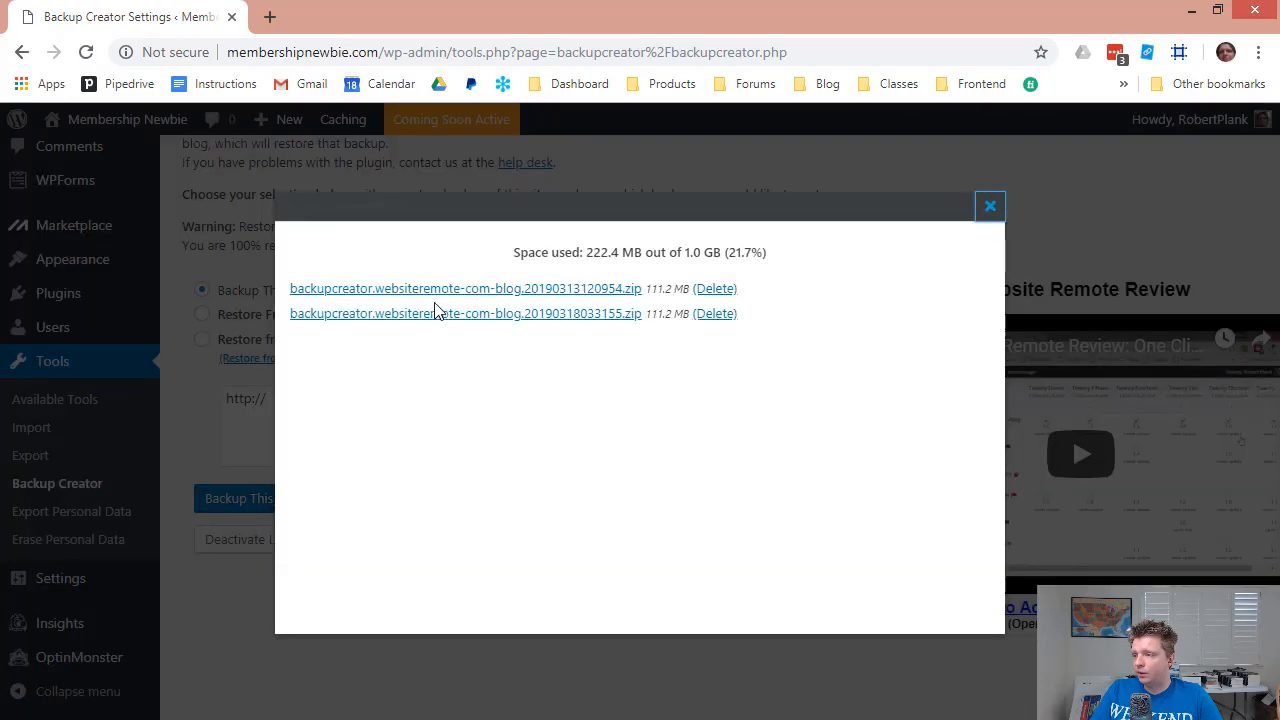
{"action": "left_click", "coordinate": [580, 314]}
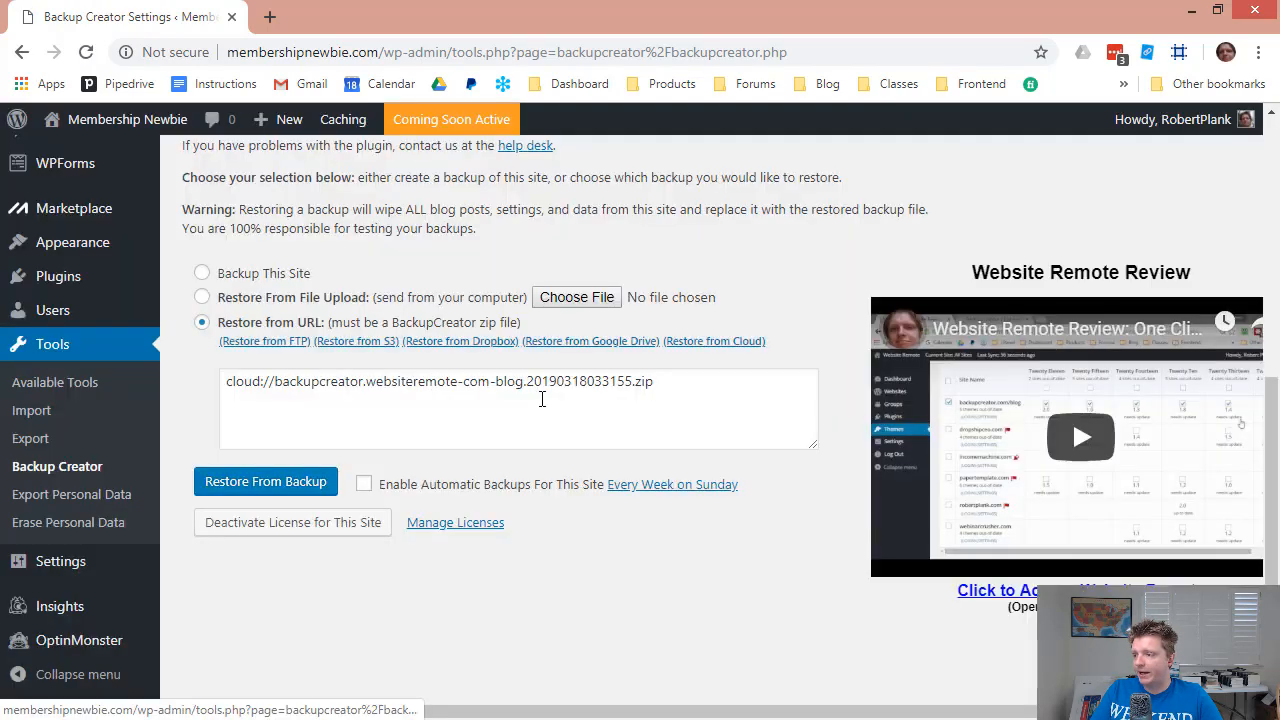
{"action": "left_click", "coordinate": [226, 484]}
{"action": "left_click", "coordinate": [738, 204]}
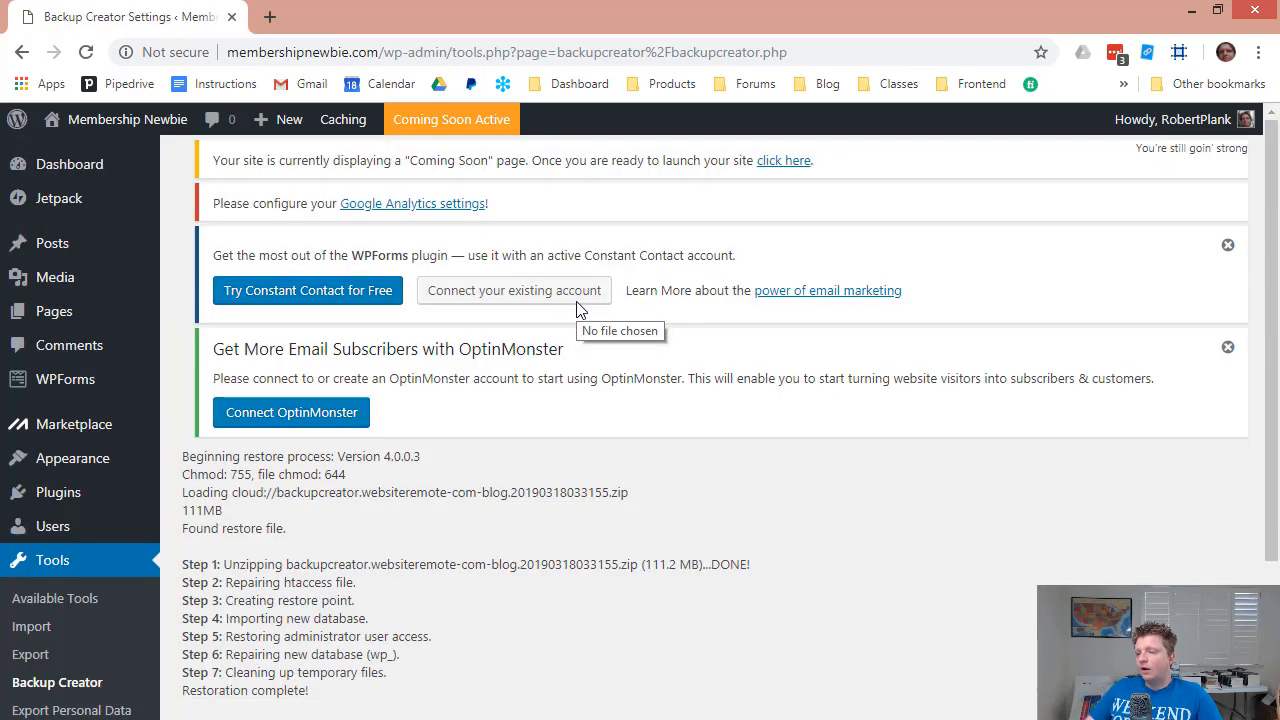
{"action": "scroll", "coordinate": [527, 486], "scroll_direction": "down", "scroll_amount": 2}
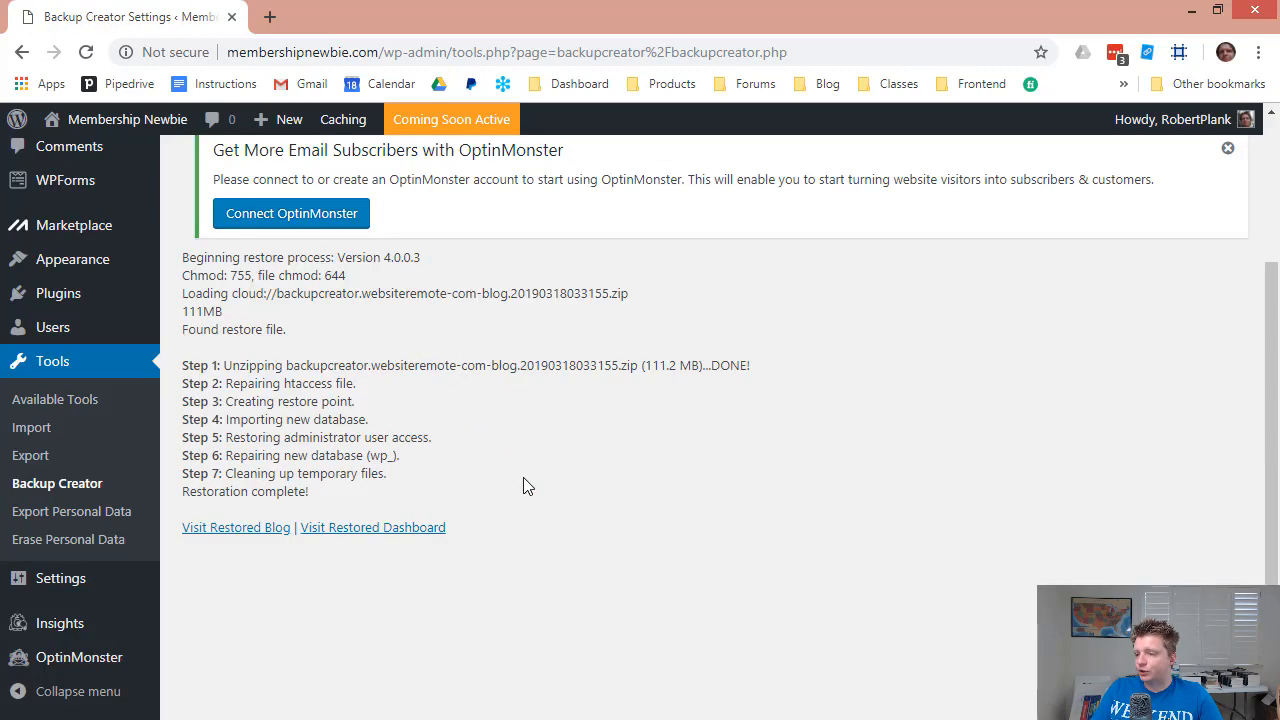
Open the restored blog and scroll through posts like 'WordPress 5.1 Upgrade: Is It Safe?'.
{"action": "left_click", "coordinate": [240, 530]}
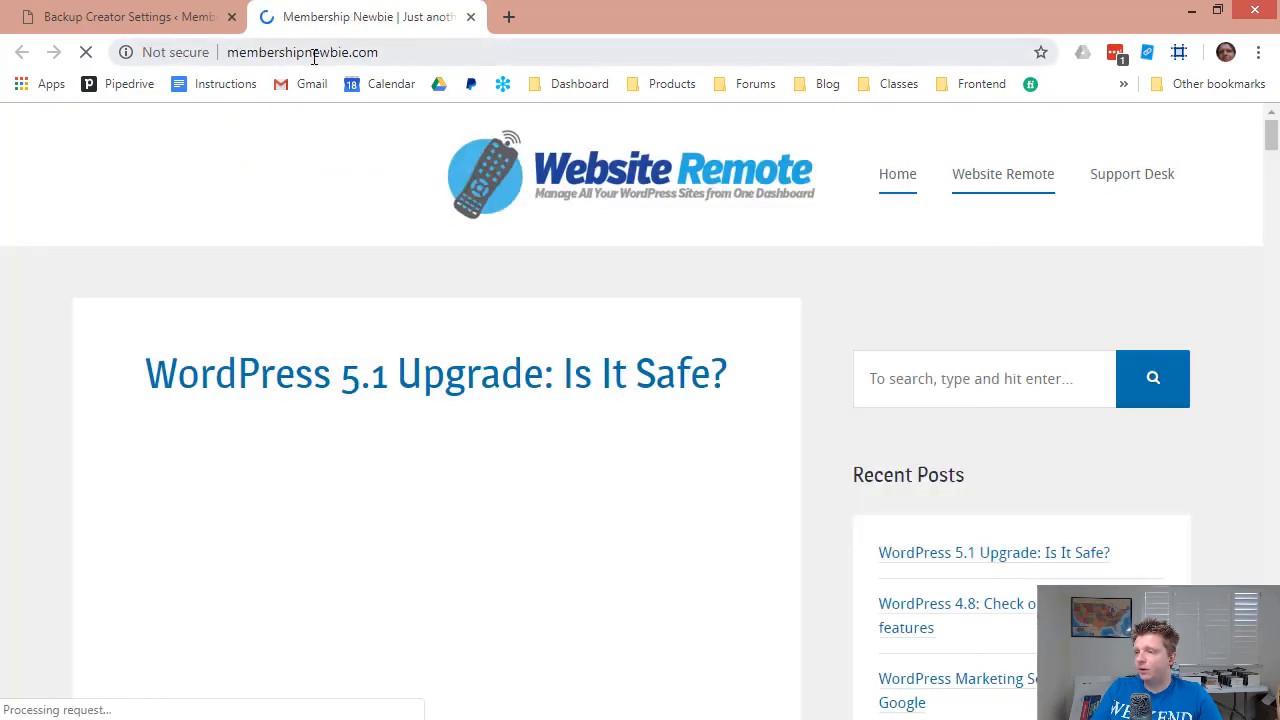
{"action": "scroll", "coordinate": [897, 443], "scroll_direction": "down", "scroll_amount": 8}
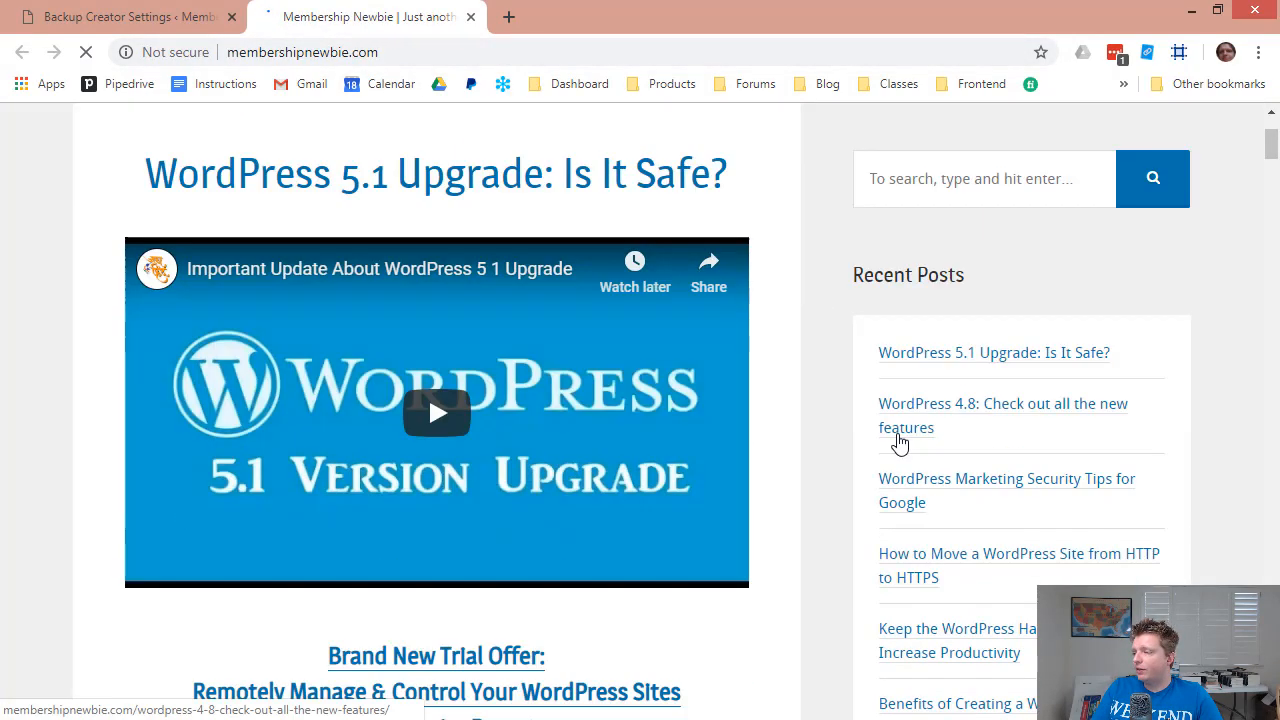
{"action": "scroll", "coordinate": [468, 426], "scroll_direction": "up", "scroll_amount": 5}
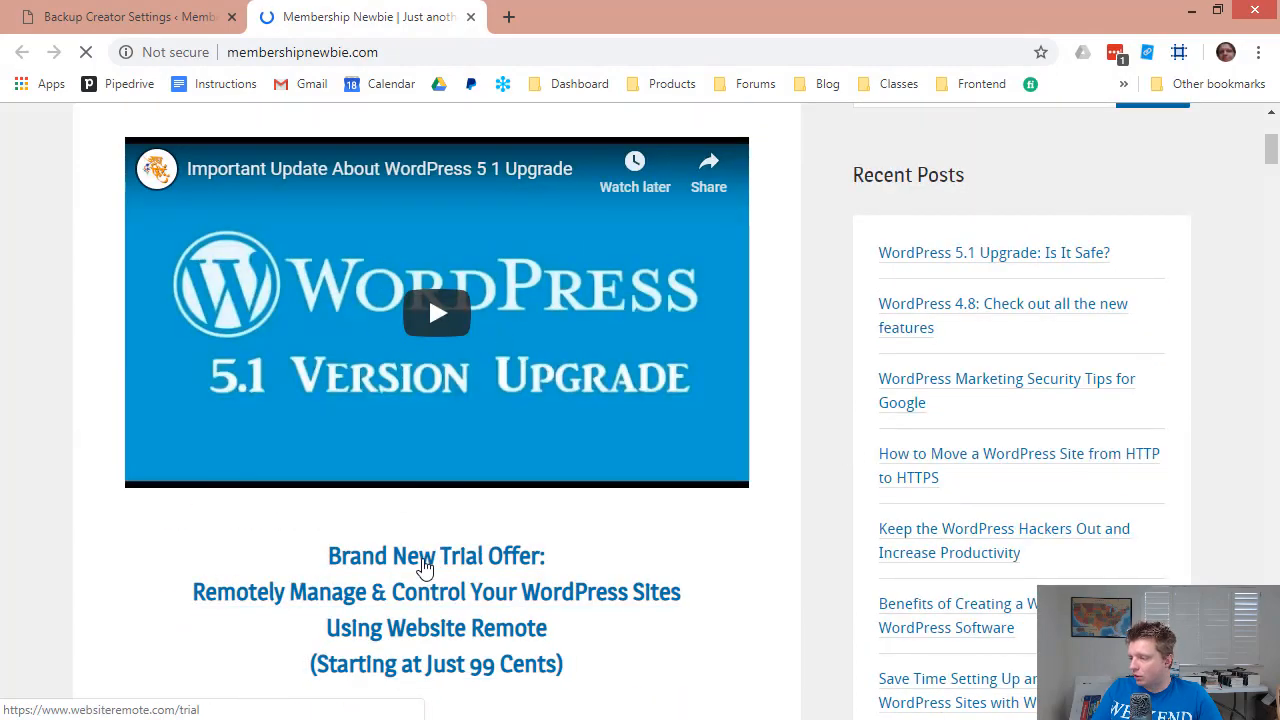
{"action": "scroll", "coordinate": [834, 466], "scroll_direction": "down", "scroll_amount": 4}
{"action": "scroll", "coordinate": [1033, 555], "scroll_direction": "down", "scroll_amount": 13}
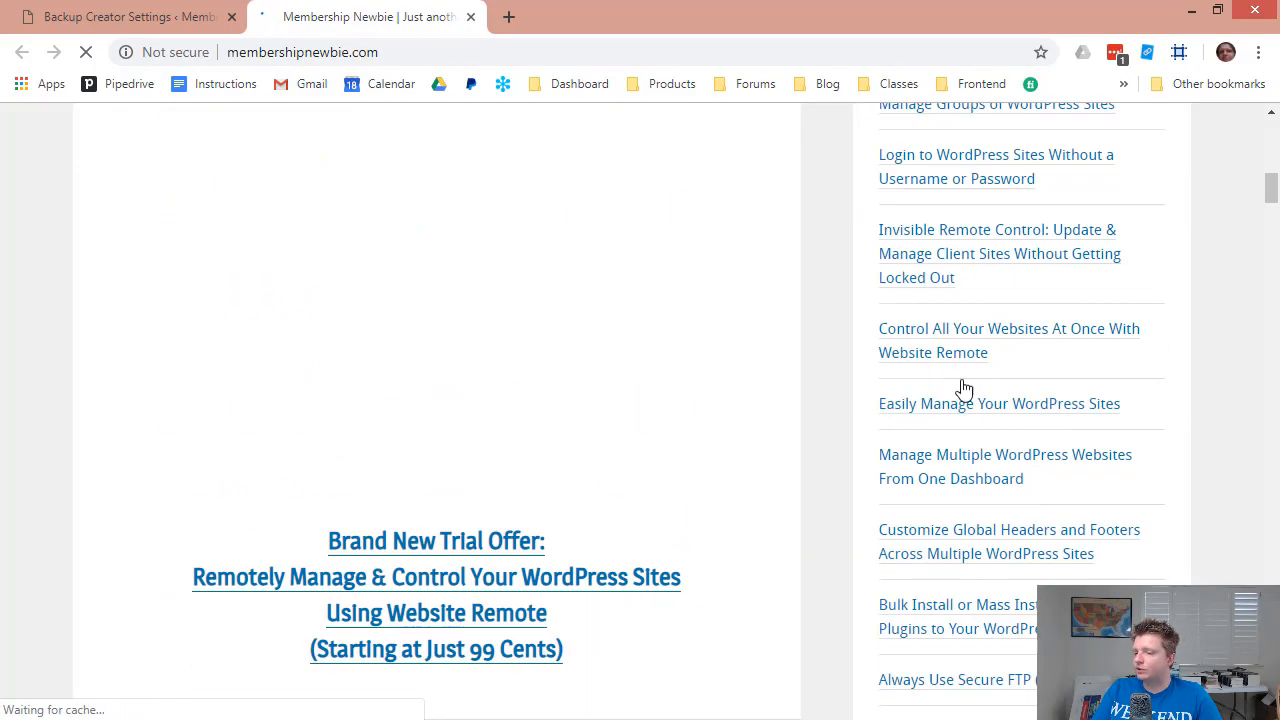
{"action": "scroll", "coordinate": [823, 487], "scroll_direction": "up", "scroll_amount": 20}
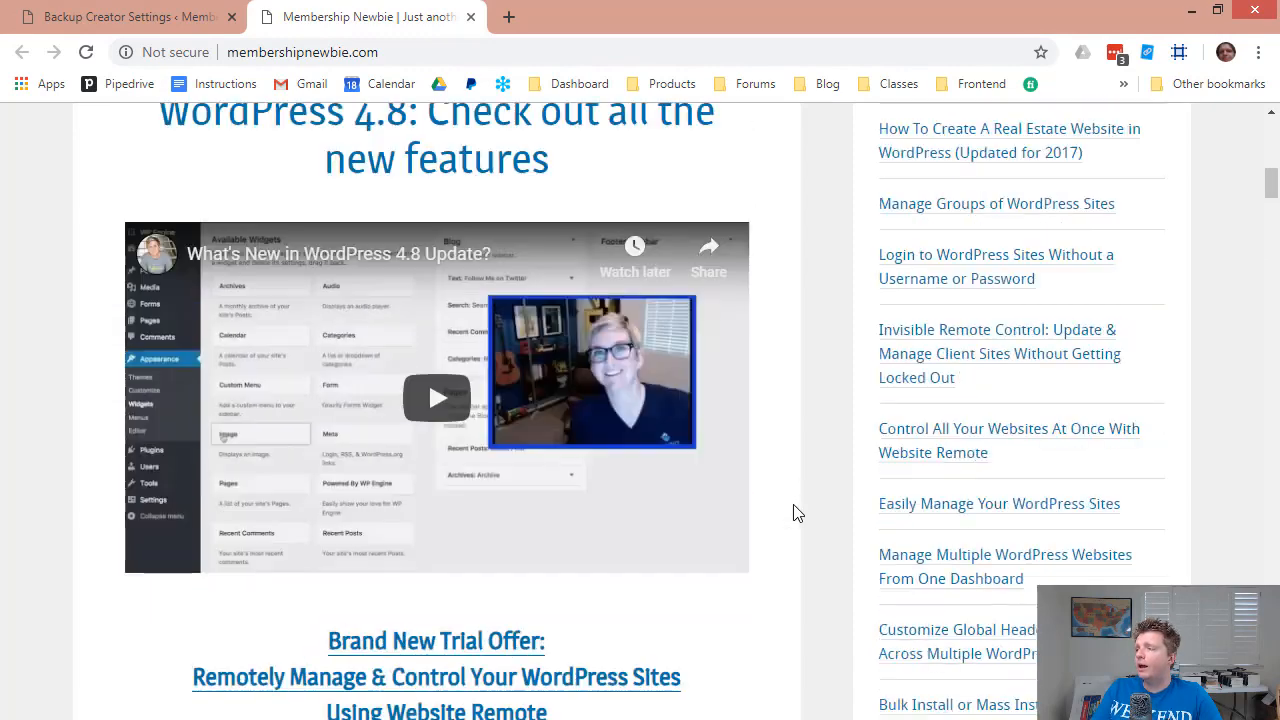